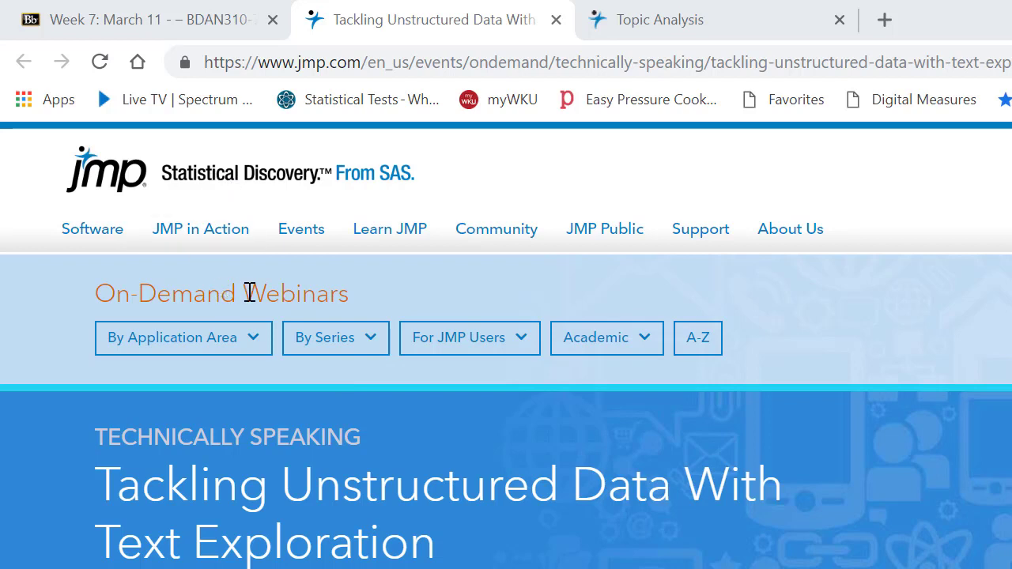
# Examine the JMP webinar page on tackling unstructured data with text exploration, including its video and resource downloads
pyautogui.scroll(-2, 376, 447)
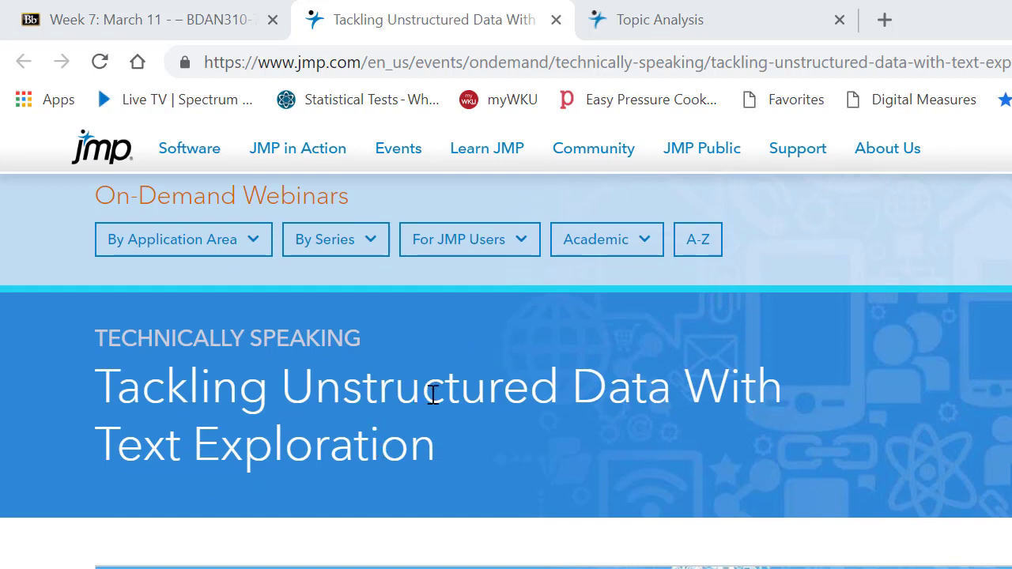
pyautogui.scroll(-2, 508, 413)
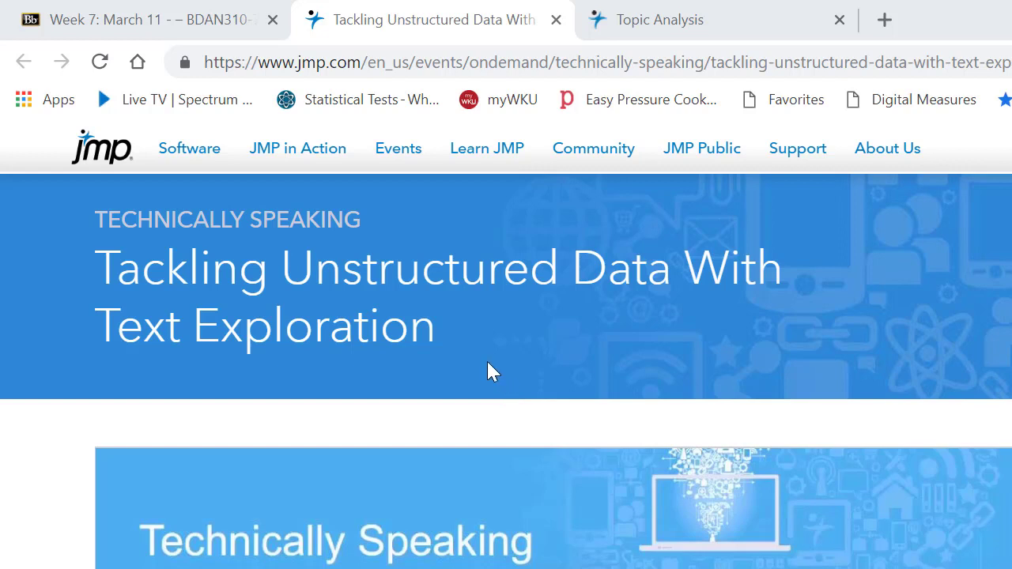
pyautogui.scroll(-4, 487, 366)
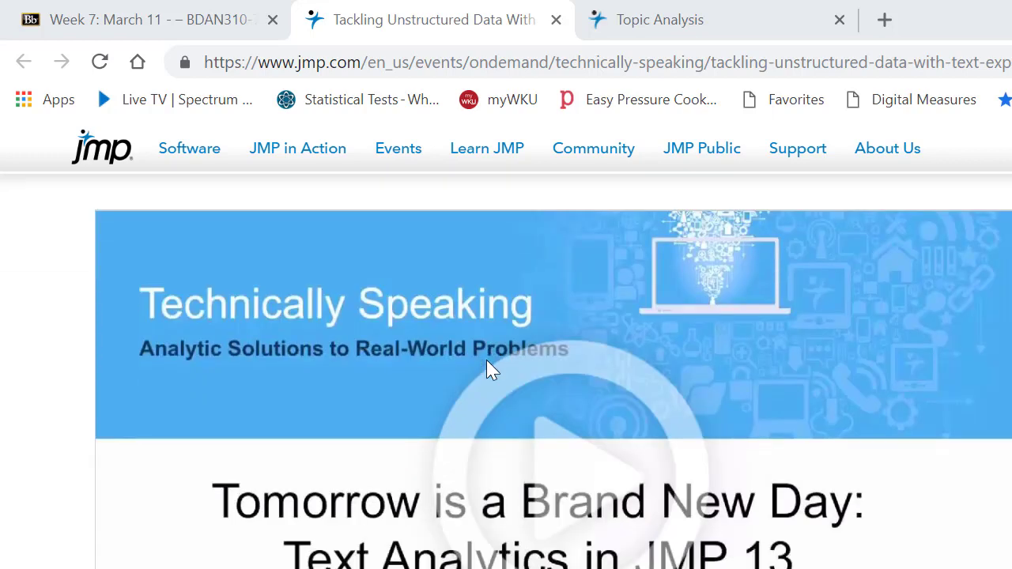
pyautogui.scroll(-2, 488, 367)
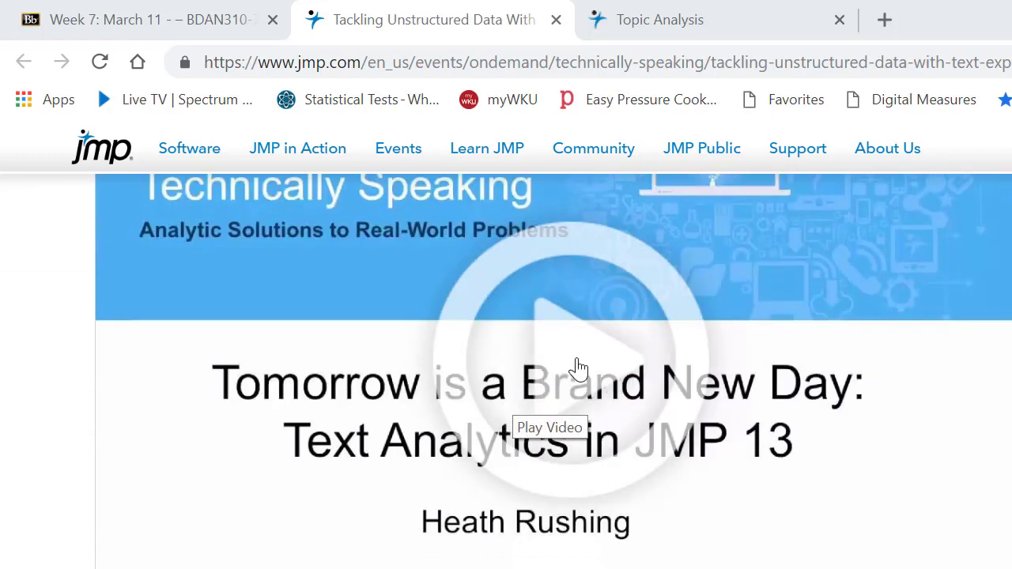
pyautogui.scroll(-3, 262, 465)
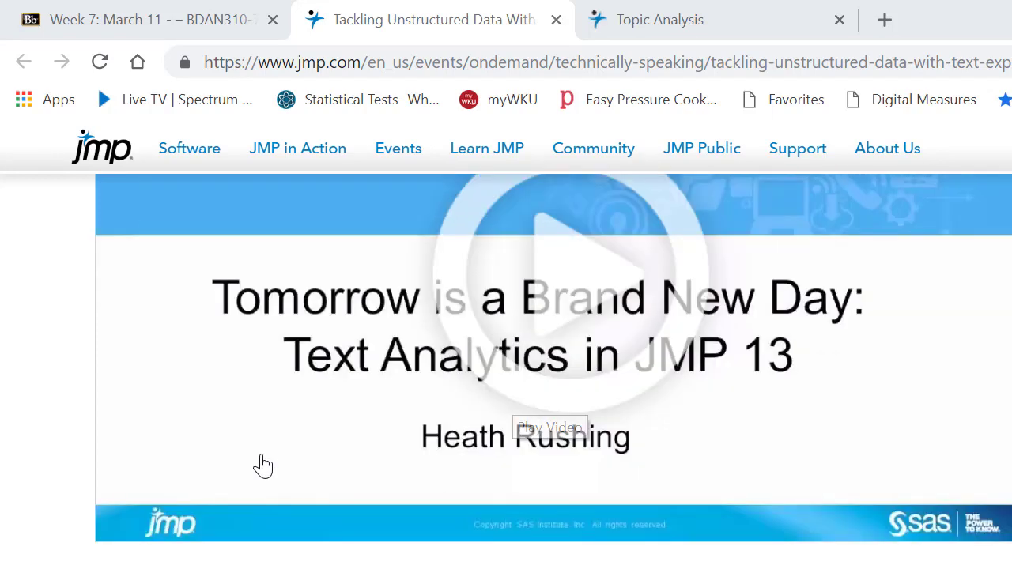
pyautogui.scroll(-2, 267, 457)
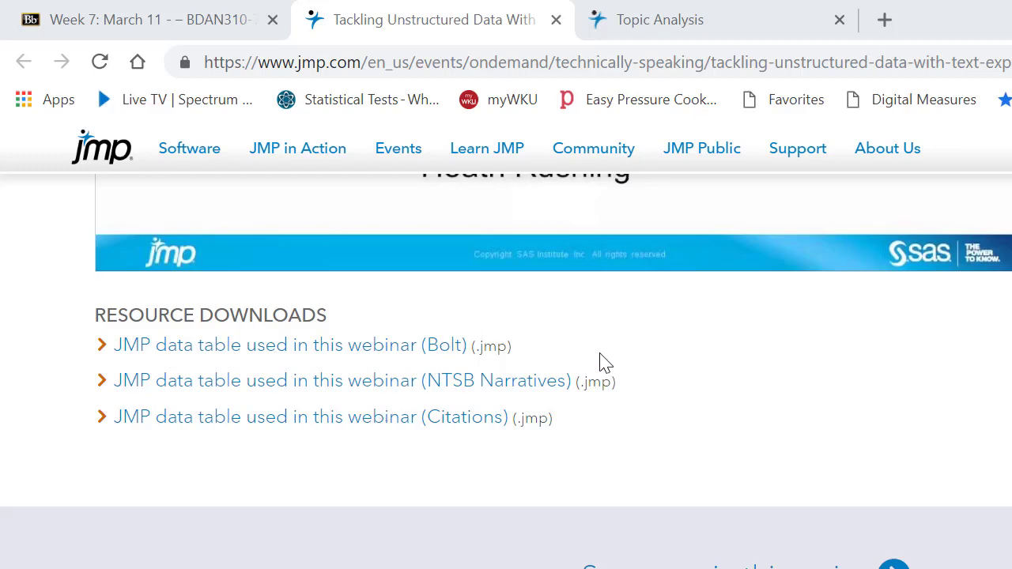
pyautogui.scroll(2, 581, 367)
pyautogui.scroll(3, 574, 372)
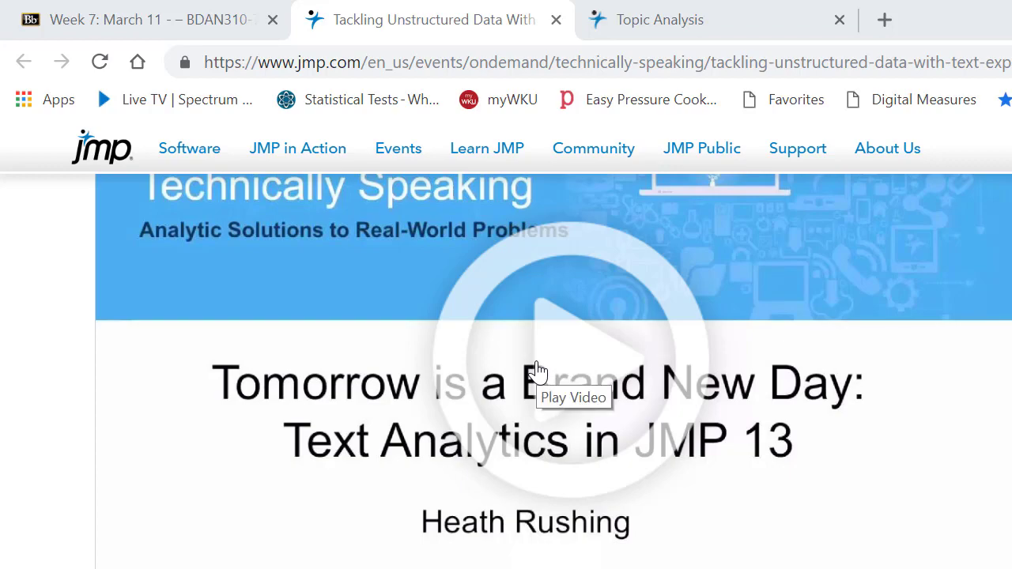
# Switch to JMP Pro and open the Bolt.jmp data table from the TextMinigHW folder, allowing its scripts
pyautogui.hotkey('alt', 'Tab')
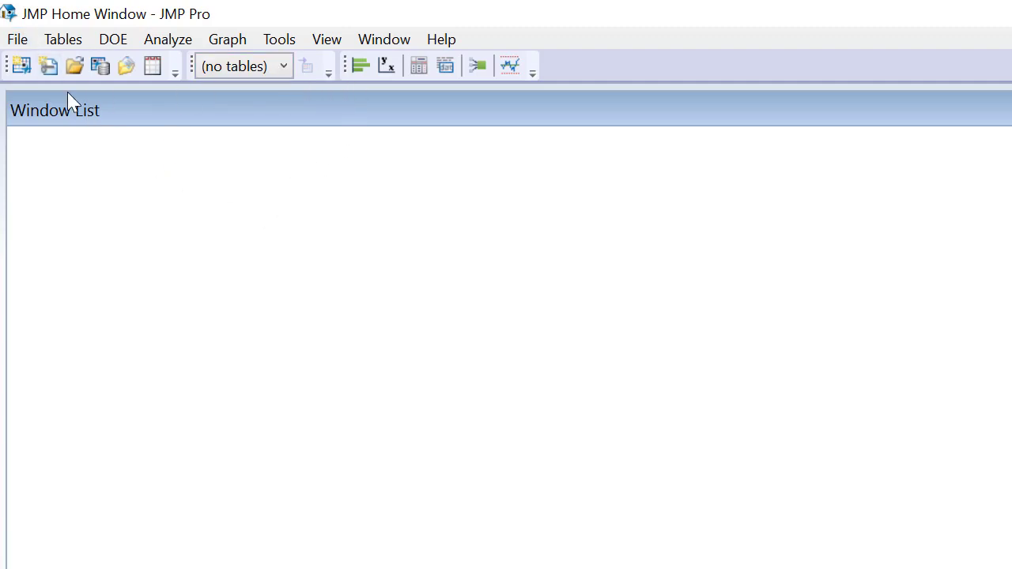
pyautogui.click(17, 39)
pyautogui.press('Right')
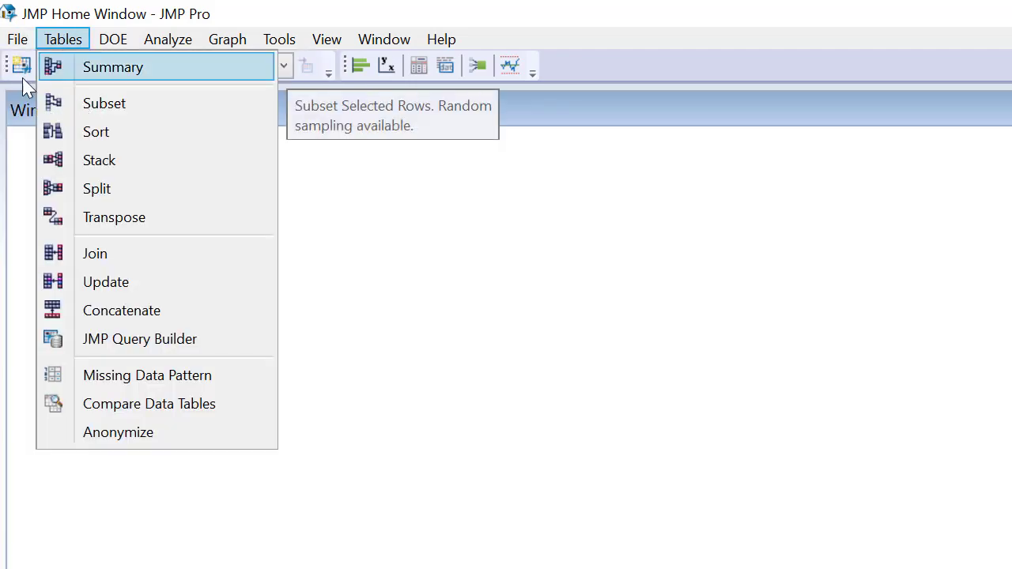
pyautogui.click(18, 40)
pyautogui.click(51, 106)
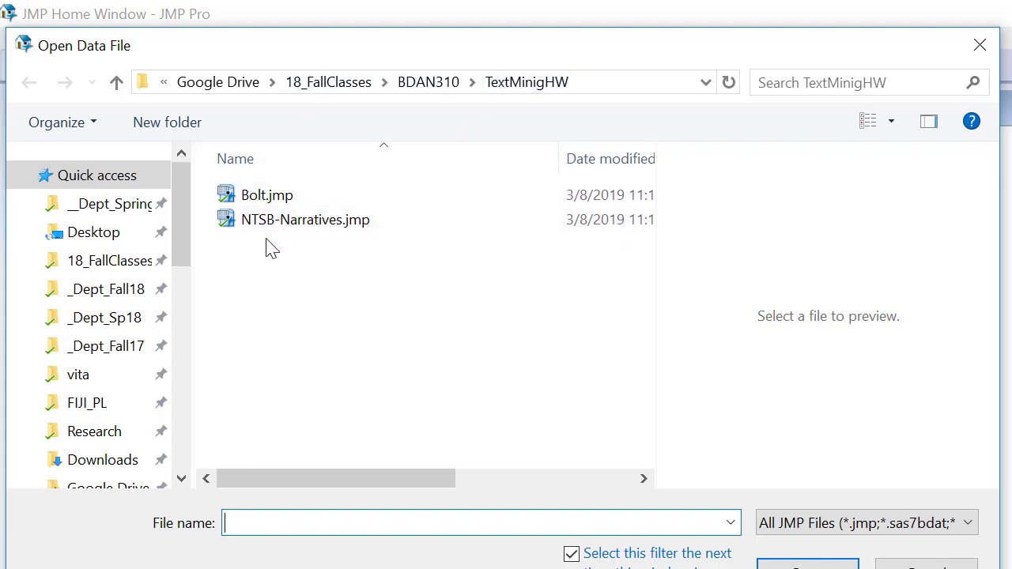
pyautogui.click(244, 196)
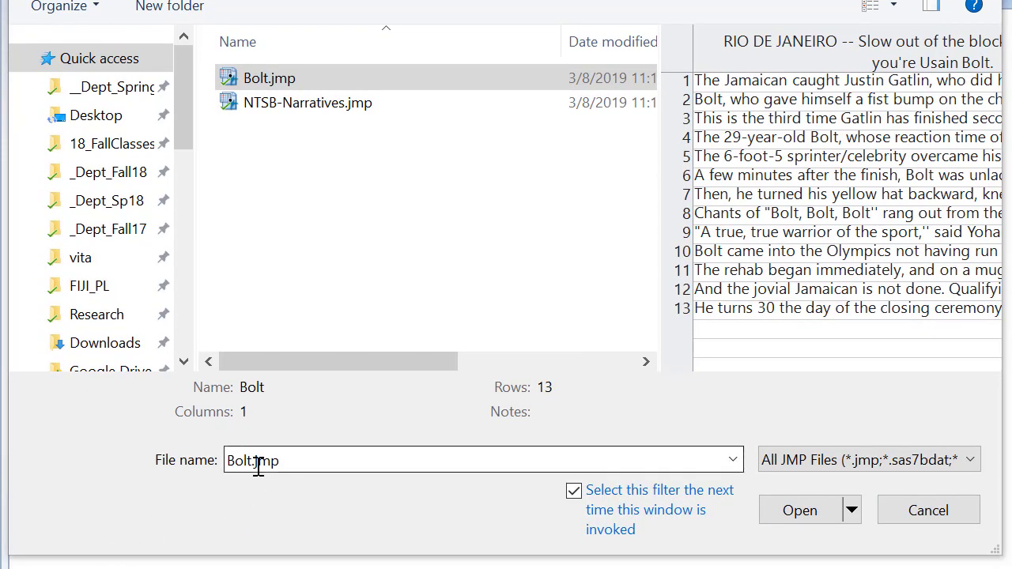
pyautogui.click(800, 511)
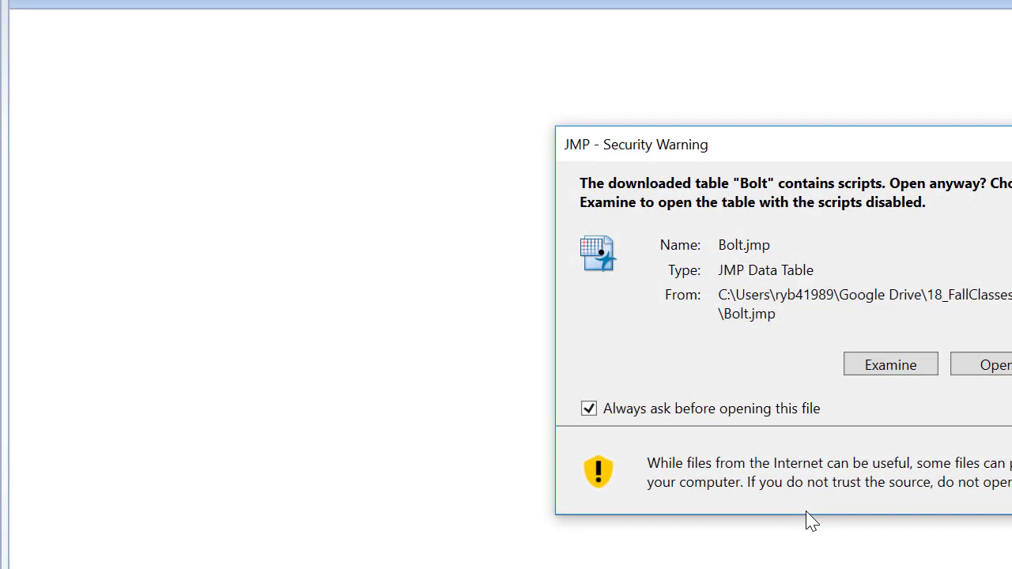
pyautogui.moveTo(996, 150); pyautogui.dragTo(625, 90)
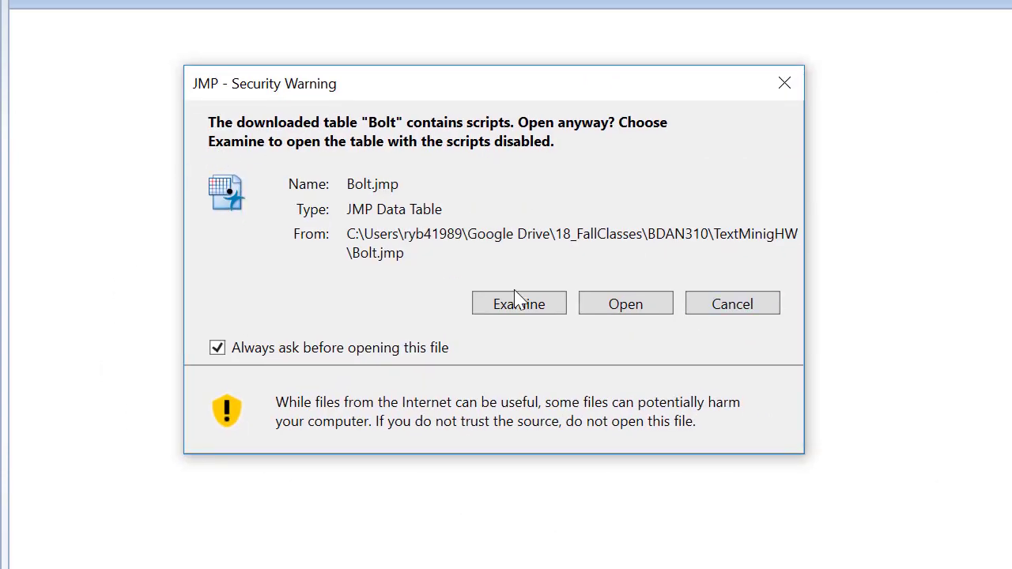
pyautogui.click(637, 305)
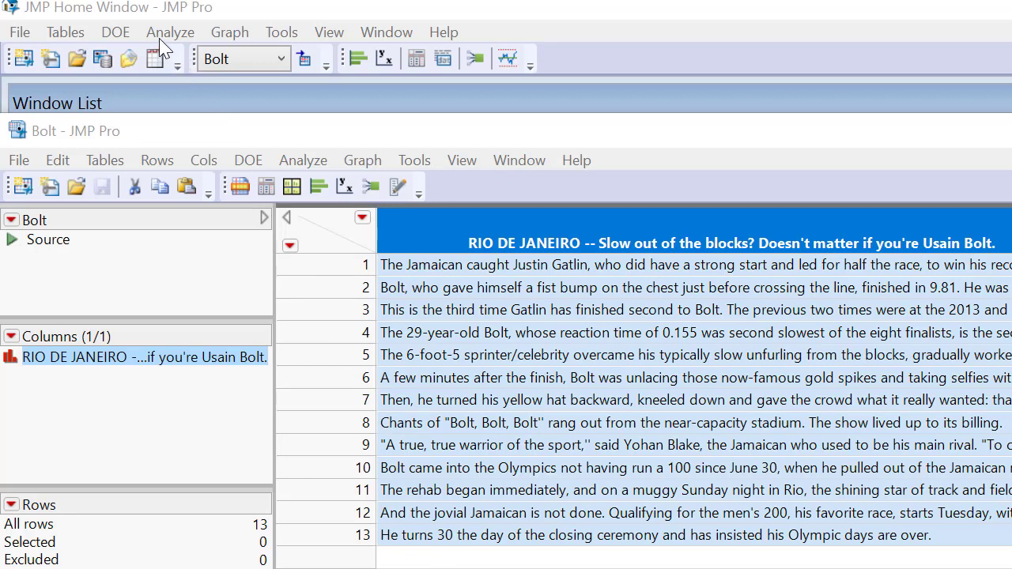
# Run Text Explorer on the Bolt table with the RIO DE JANEIRO column as the text column
pyautogui.click(166, 36)
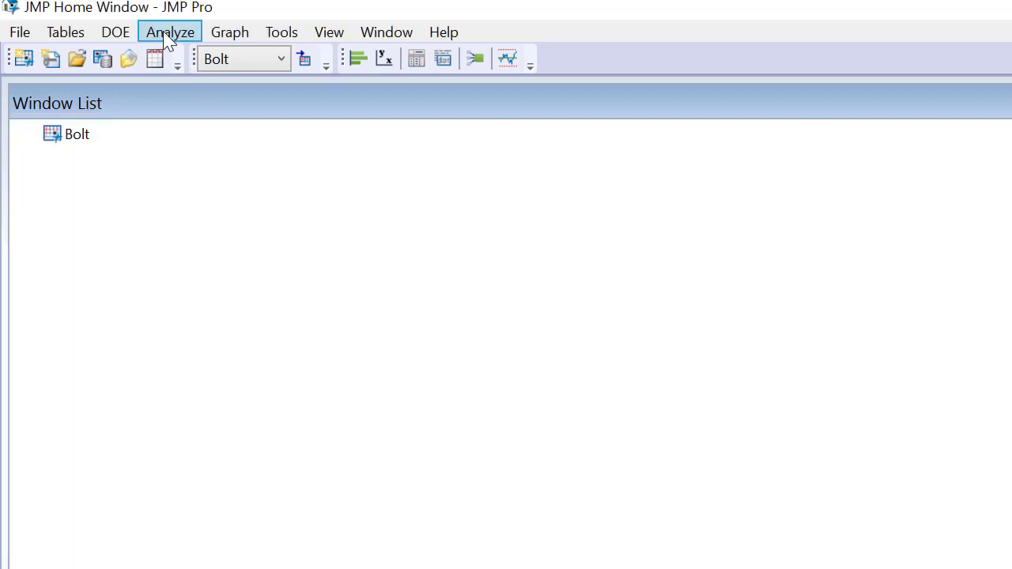
pyautogui.click(166, 35)
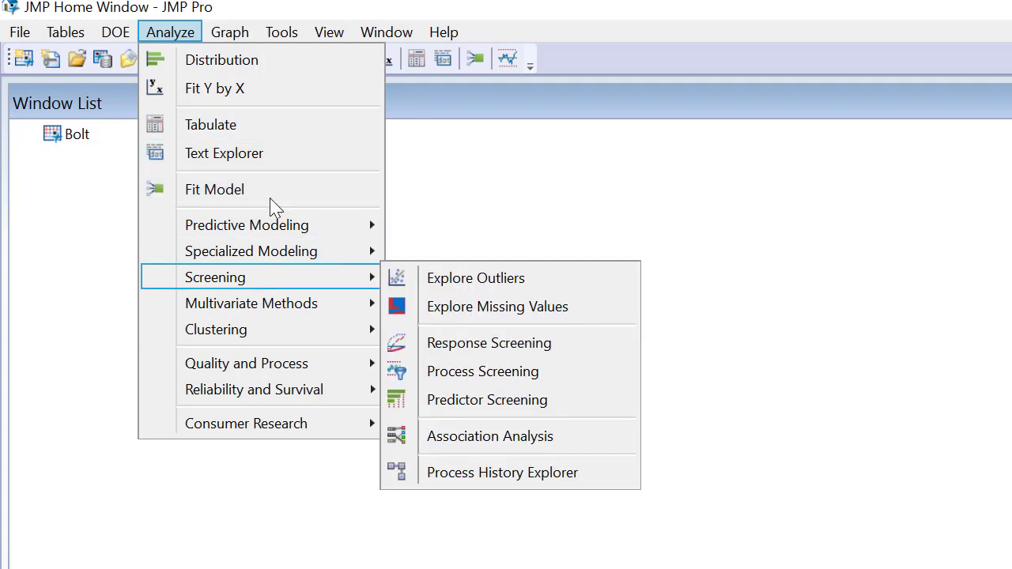
pyautogui.click(283, 157)
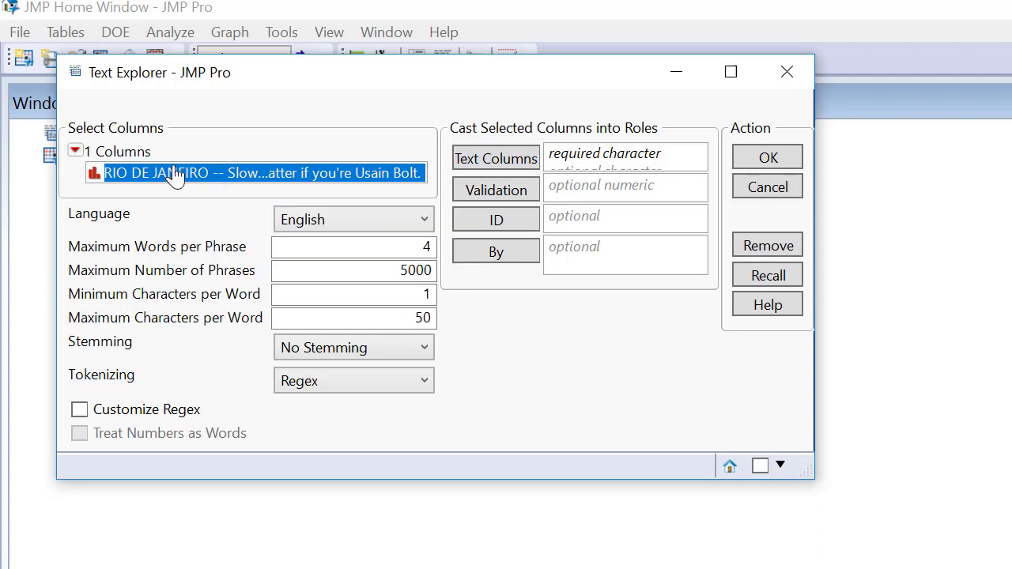
pyautogui.click(500, 168)
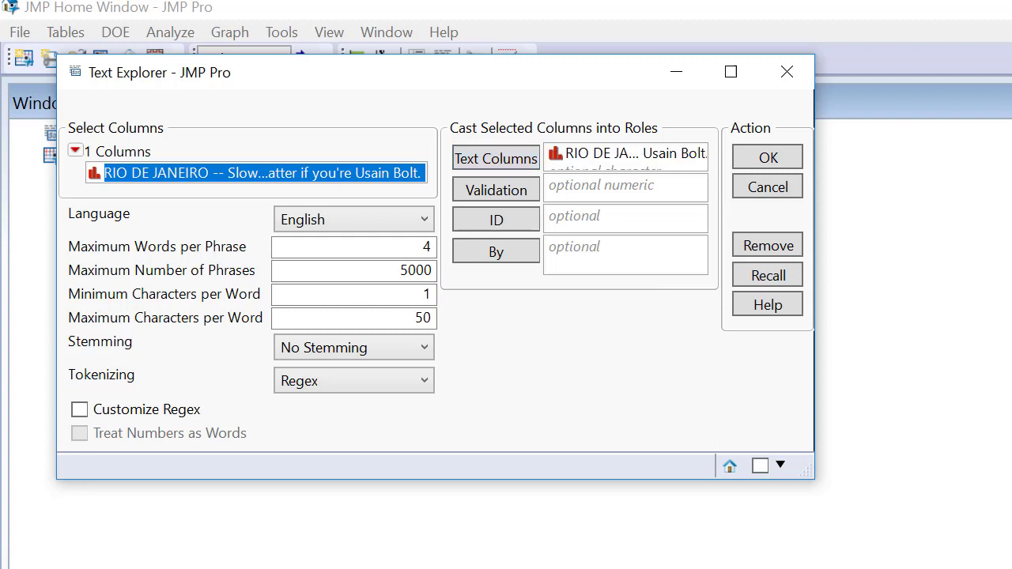
pyautogui.click(766, 155)
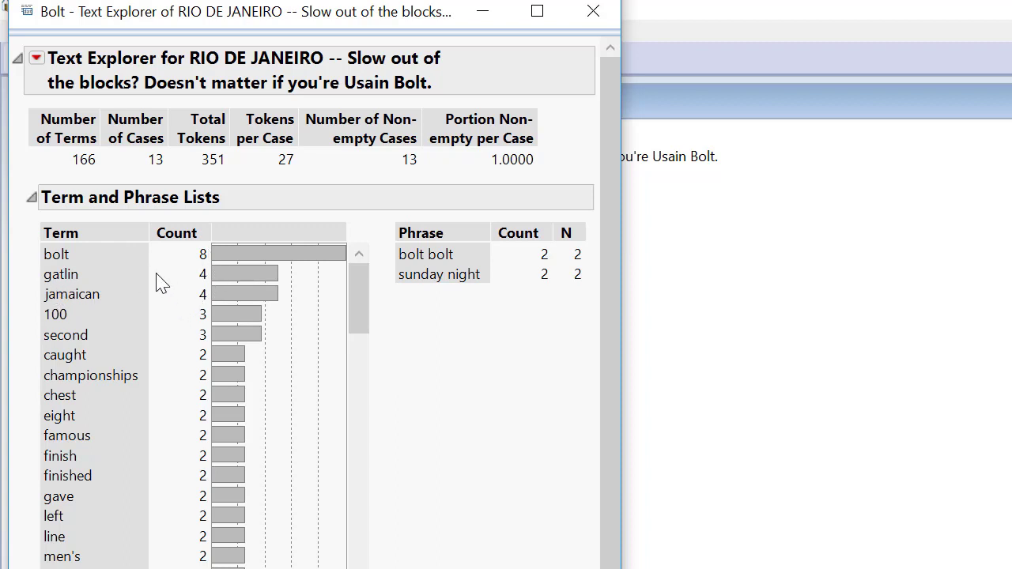
# Show the word cloud in the Text Explorer report and bring it into view
pyautogui.click(36, 61)
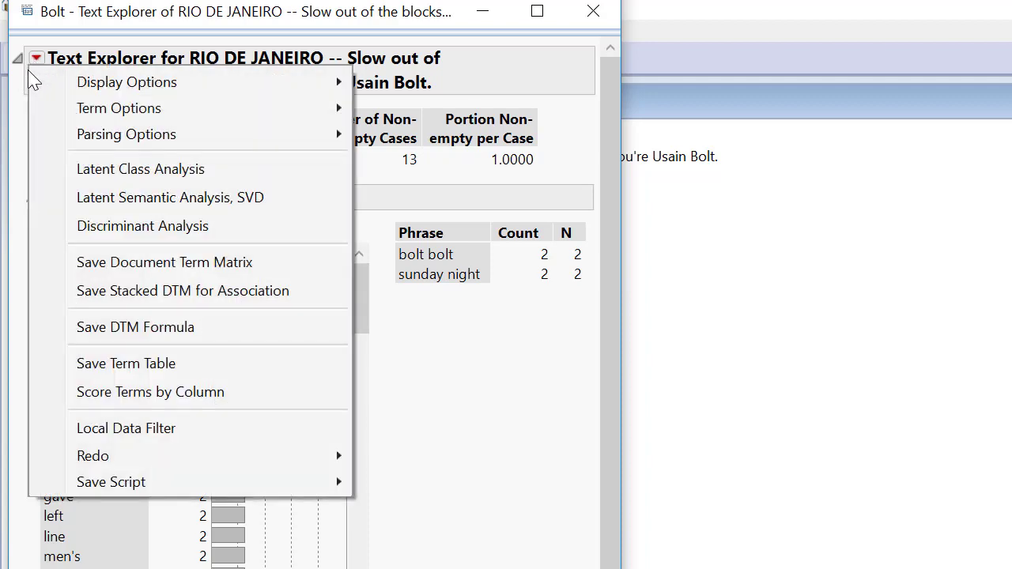
pyautogui.moveTo(129, 90)
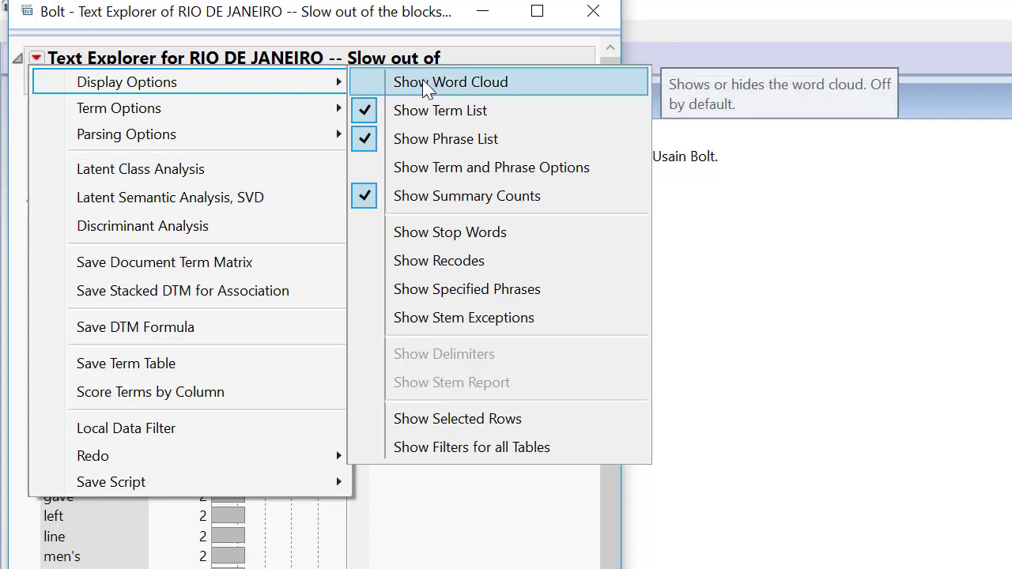
pyautogui.click(364, 93)
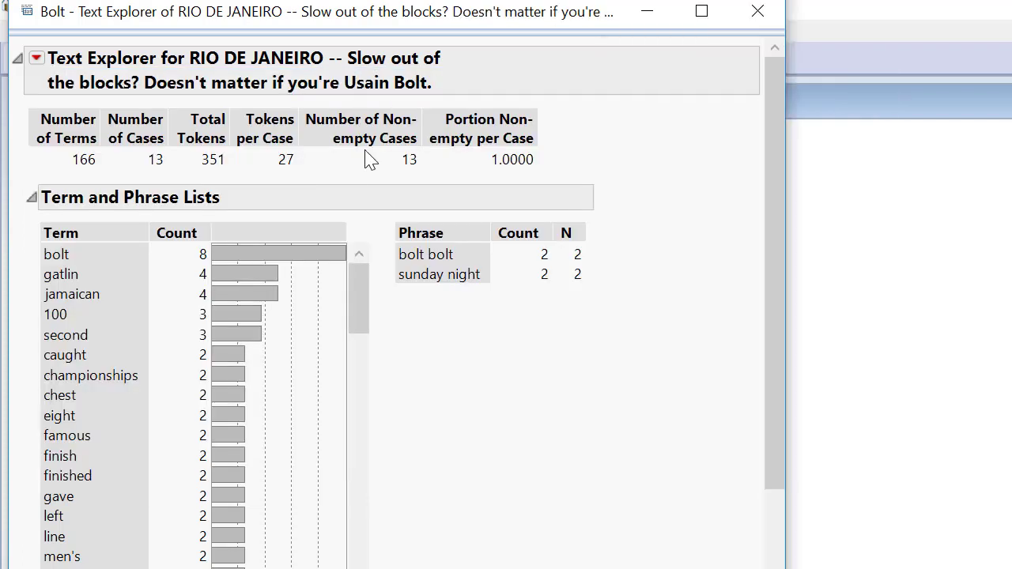
pyautogui.moveTo(775, 243); pyautogui.dragTo(798, 479)
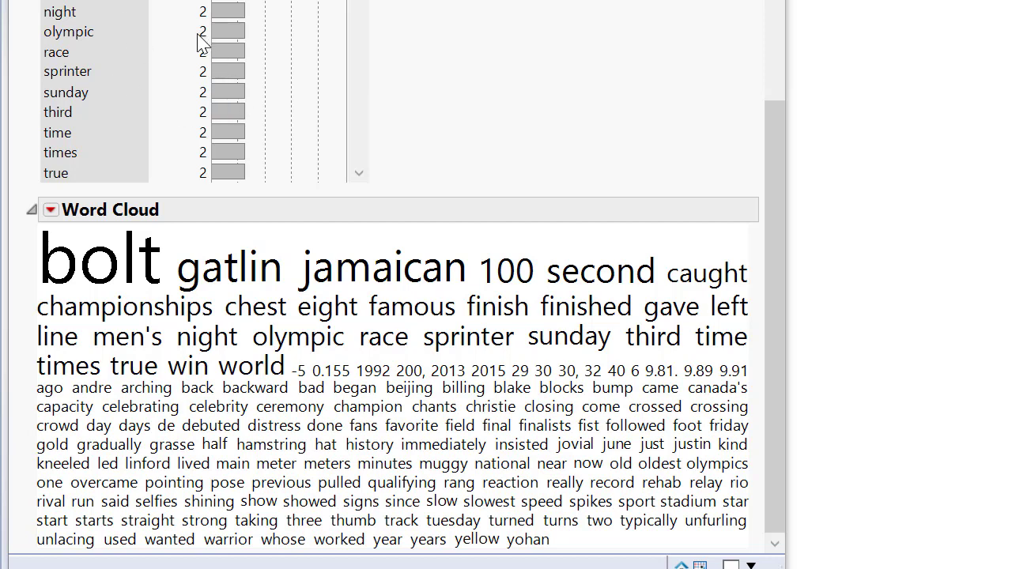
# Set the word cloud's coloring to Arbitrary Colors
pyautogui.click(50, 210)
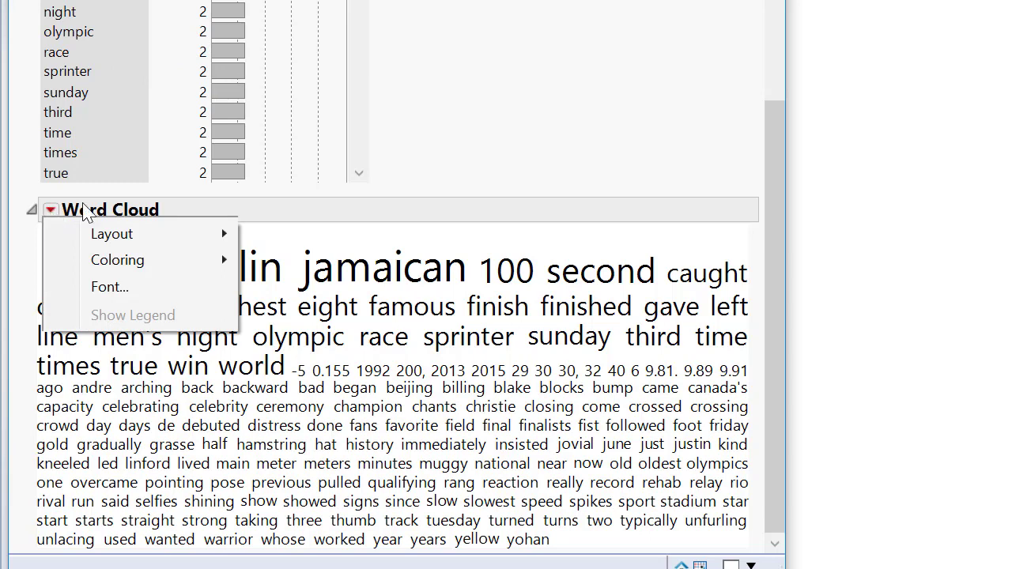
pyautogui.click(115, 267)
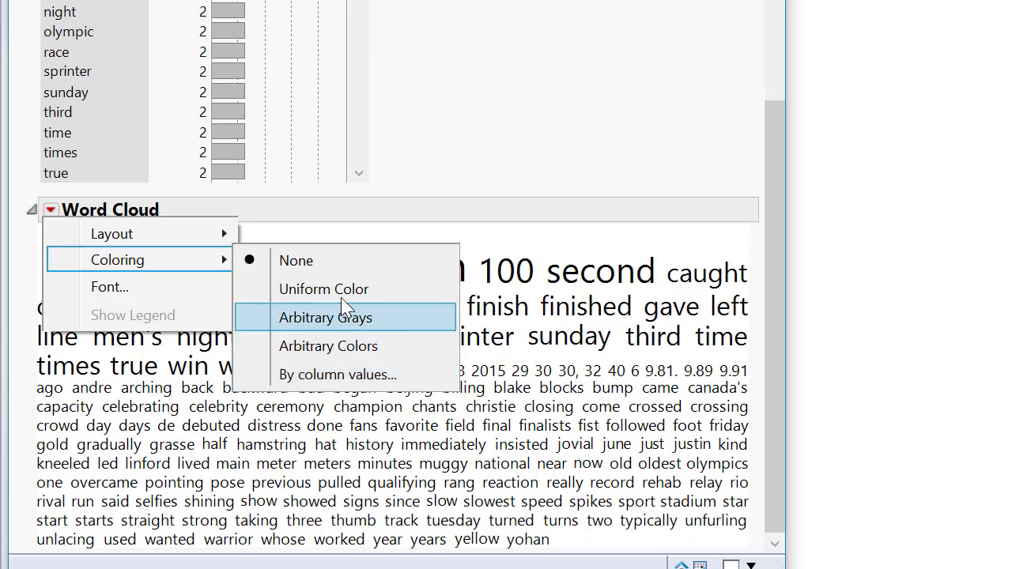
pyautogui.click(328, 357)
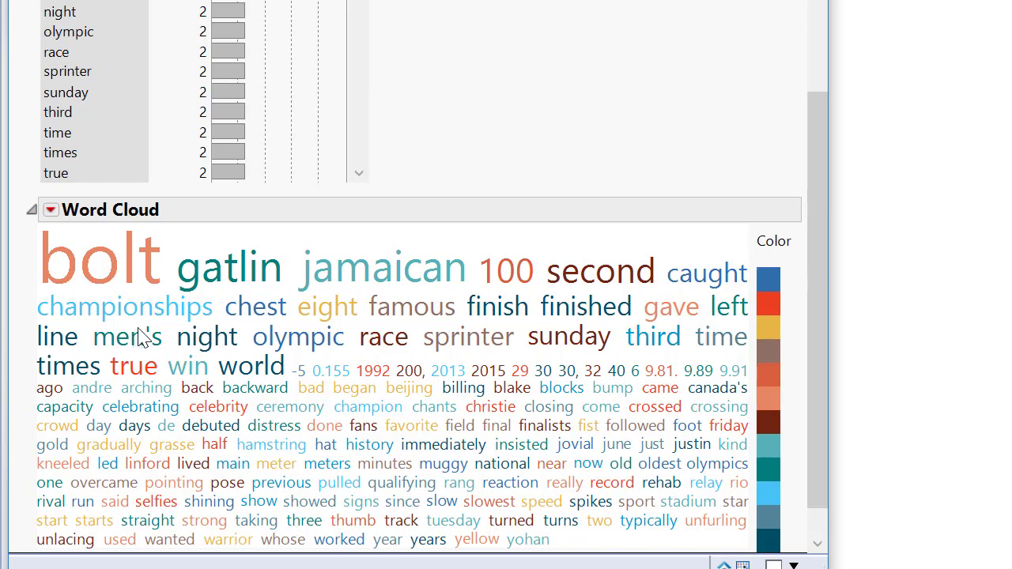
# Show the text passages containing the word "gatlin" from the word cloud, and close that text window
pyautogui.rightClick(228, 278)
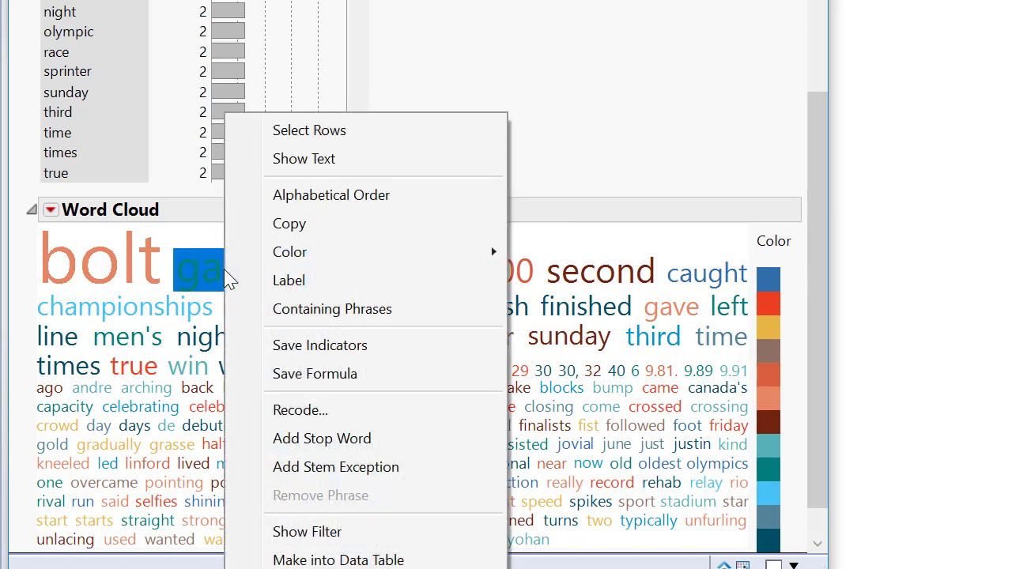
pyautogui.click(338, 173)
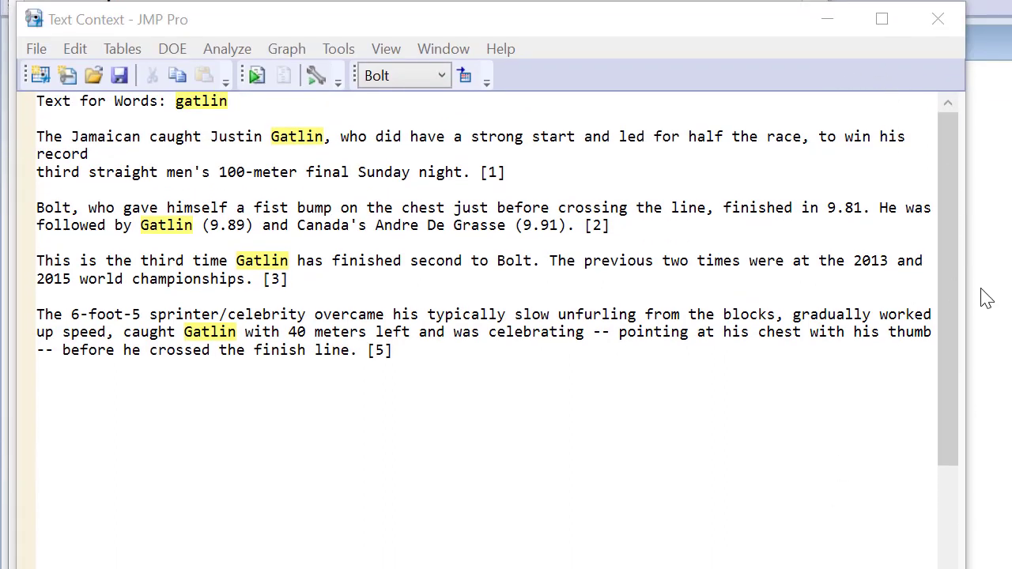
pyautogui.hotkey('ctrl', 'w')
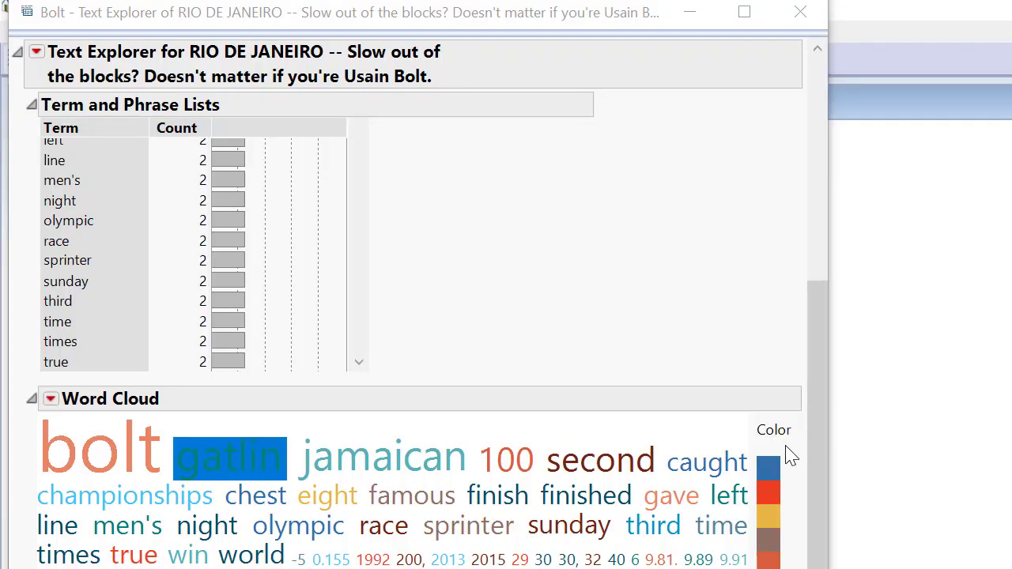
# Run Latent Semantic Analysis, SVD on the text with the weighting set to Binary and the other specifications at their defaults
pyautogui.click(36, 54)
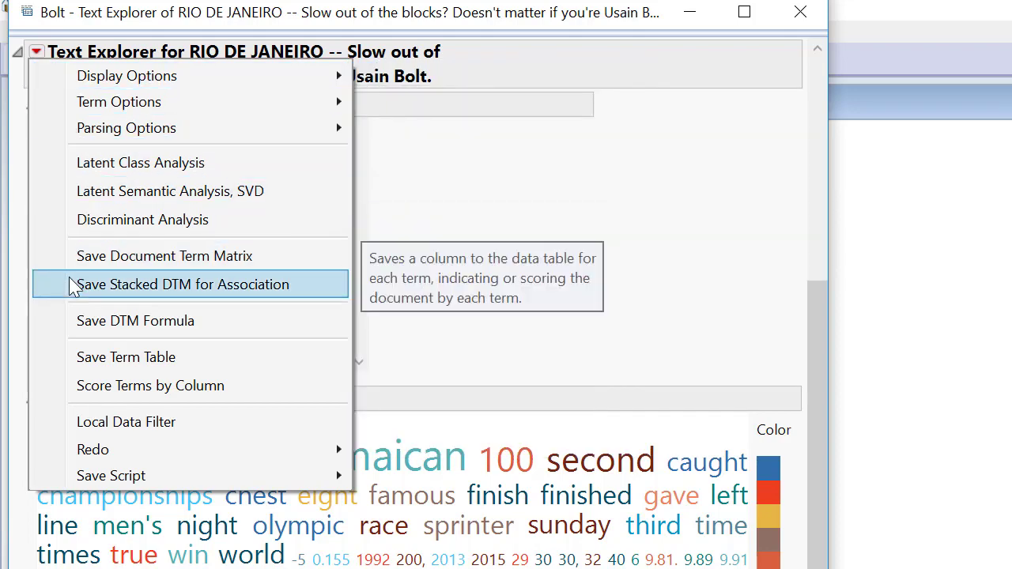
pyautogui.click(122, 198)
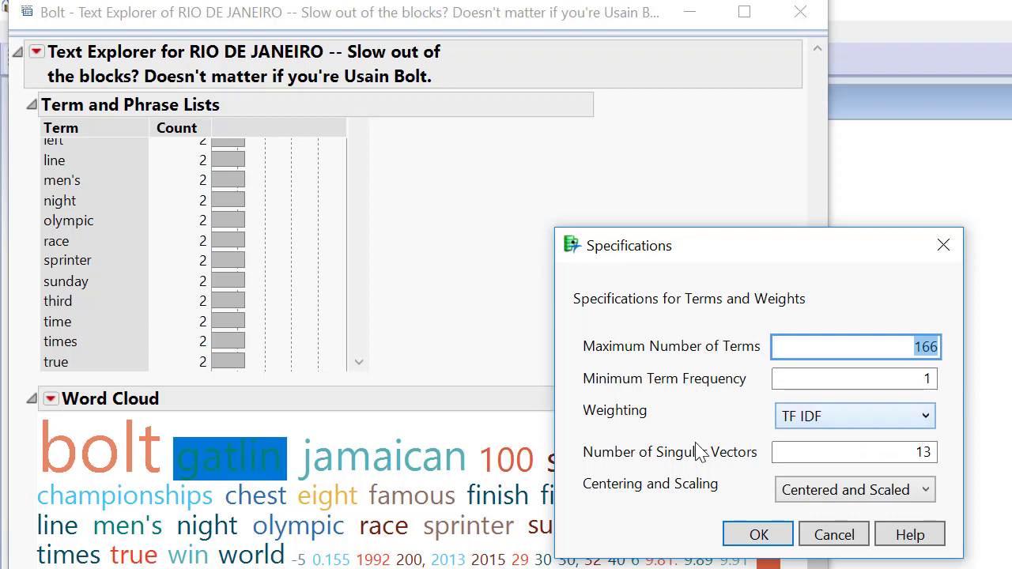
pyautogui.click(928, 419)
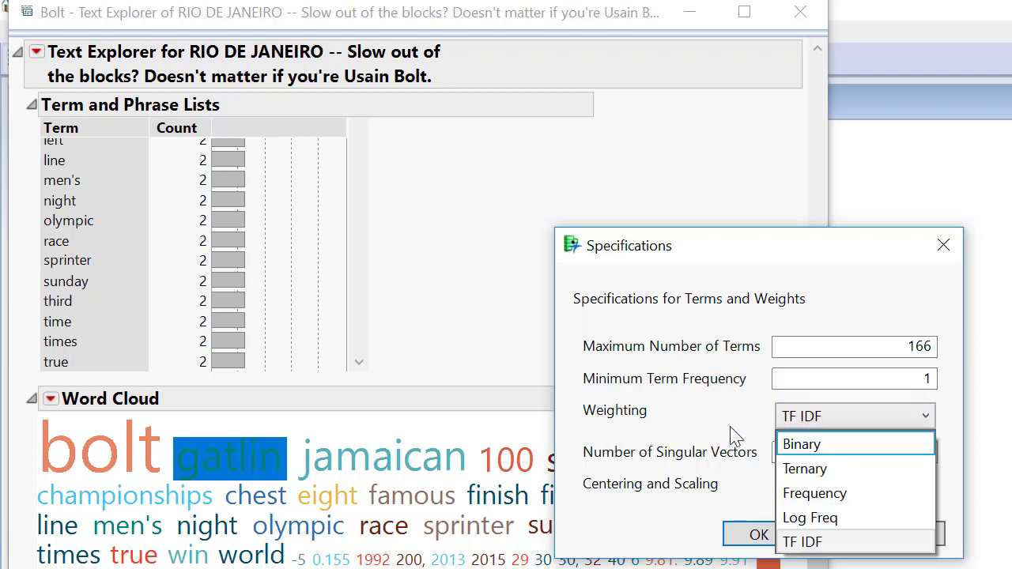
pyautogui.click(801, 443)
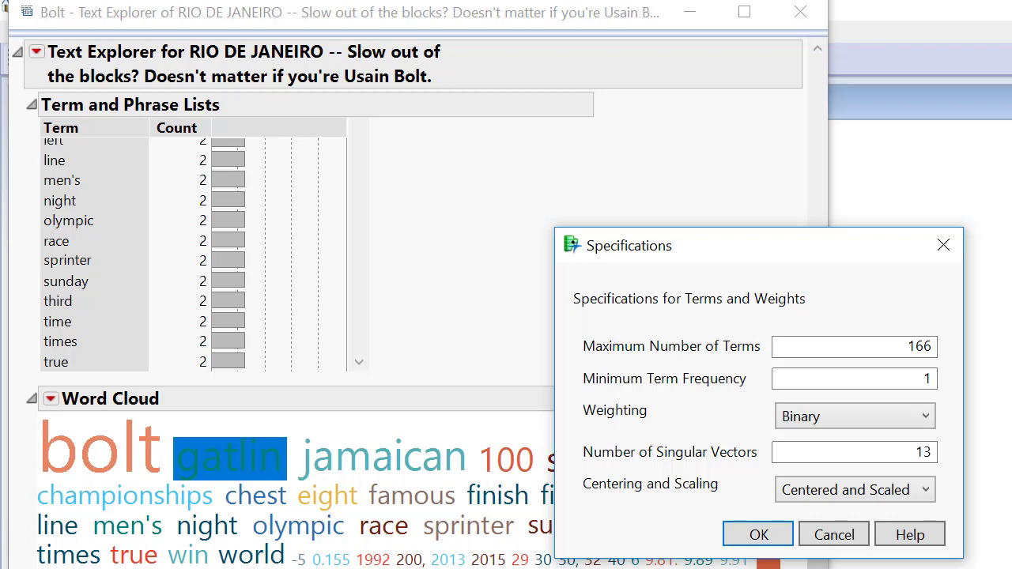
pyautogui.click(752, 535)
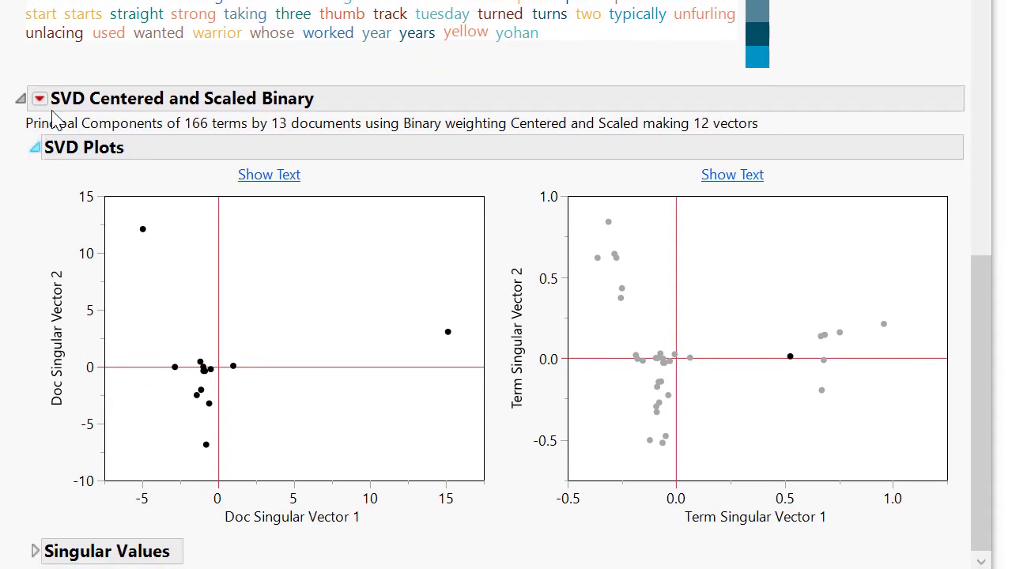
# Label the outlying document point near 15 on Doc Singular Vector 1 in the document SVD plot
pyautogui.rightClick(447, 336)
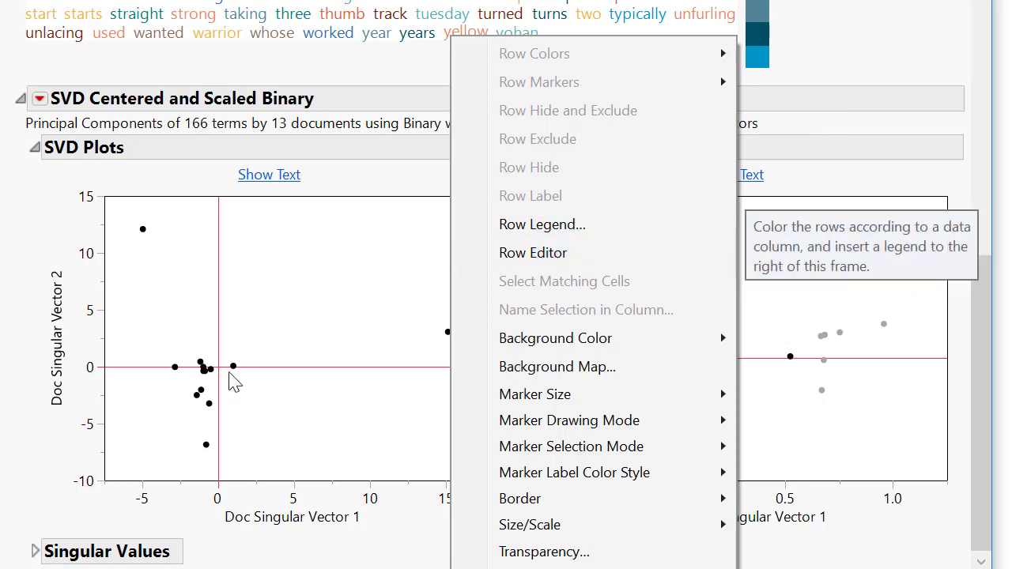
pyautogui.click(401, 306)
pyautogui.moveTo(404, 300)
pyautogui.mouseDown()
pyautogui.moveTo(472, 343)
pyautogui.moveTo(477, 369)
pyautogui.mouseUp()
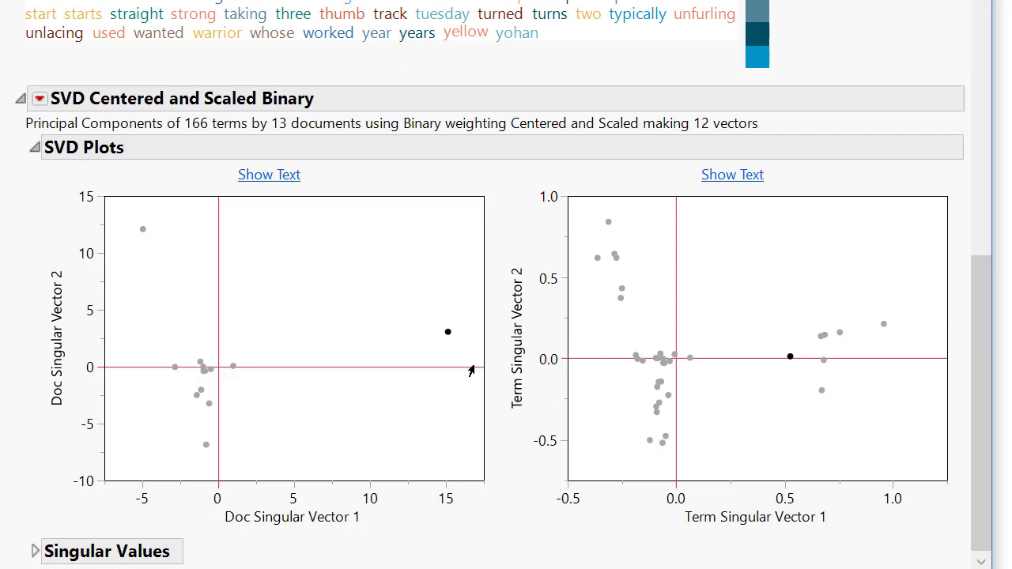
pyautogui.rightClick(445, 331)
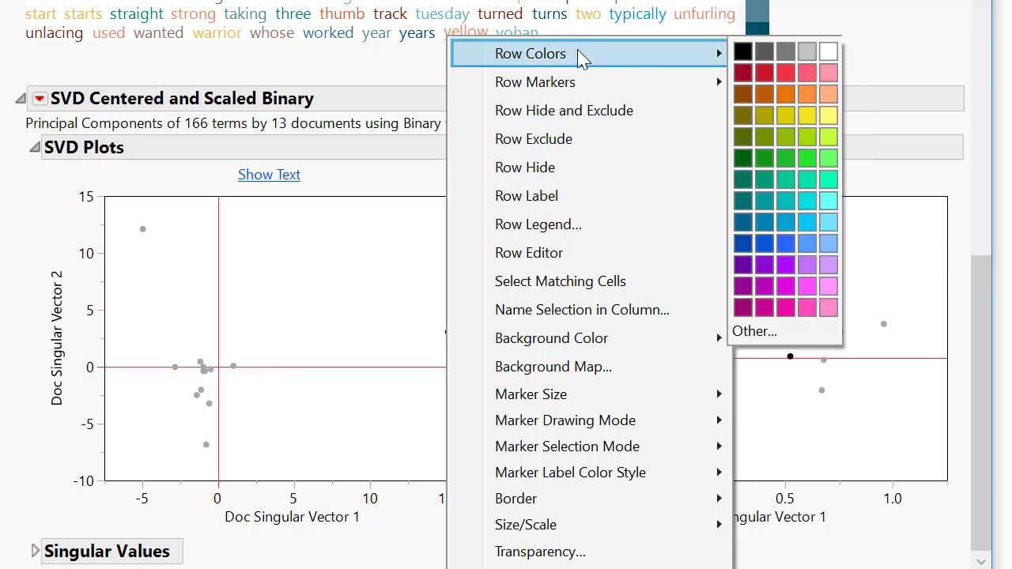
pyautogui.click(560, 198)
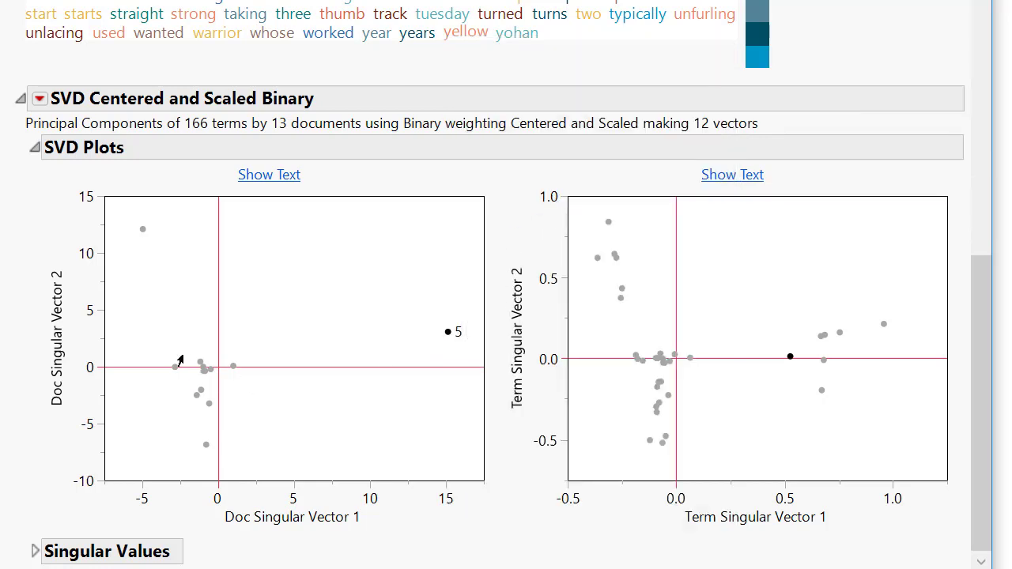
# Select the group of document points clustered around the origin of the document SVD plot and label them
pyautogui.moveTo(181, 343); pyautogui.dragTo(268, 392)
pyautogui.rightClick(230, 374)
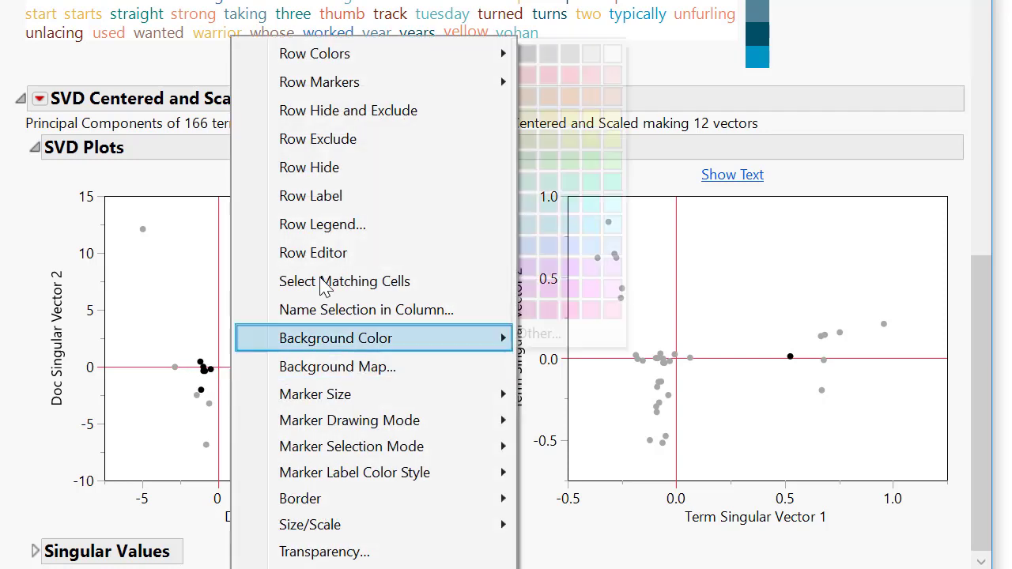
pyautogui.click(366, 199)
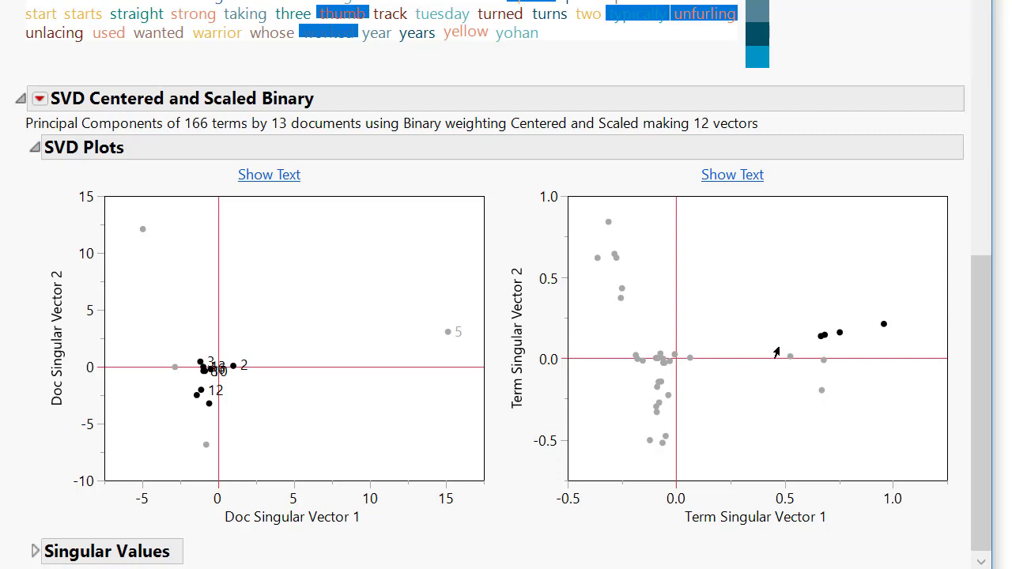
# Label the three term points between about 0.5 and 0.7 on Term Singular Vector 1 that lie on or below the zero line
pyautogui.moveTo(776, 350); pyautogui.dragTo(851, 440)
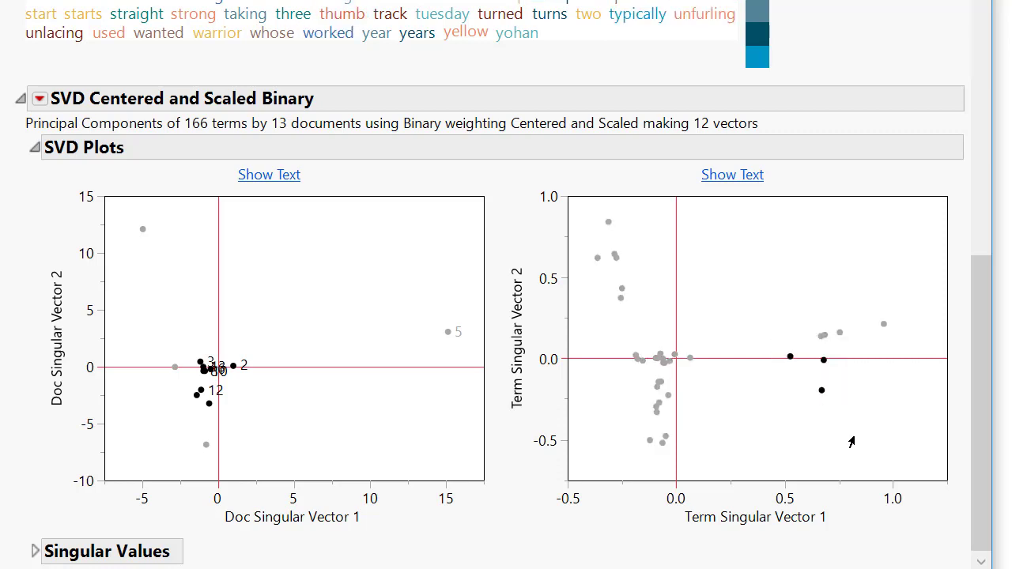
pyautogui.rightClick(823, 366)
pyautogui.click(902, 308)
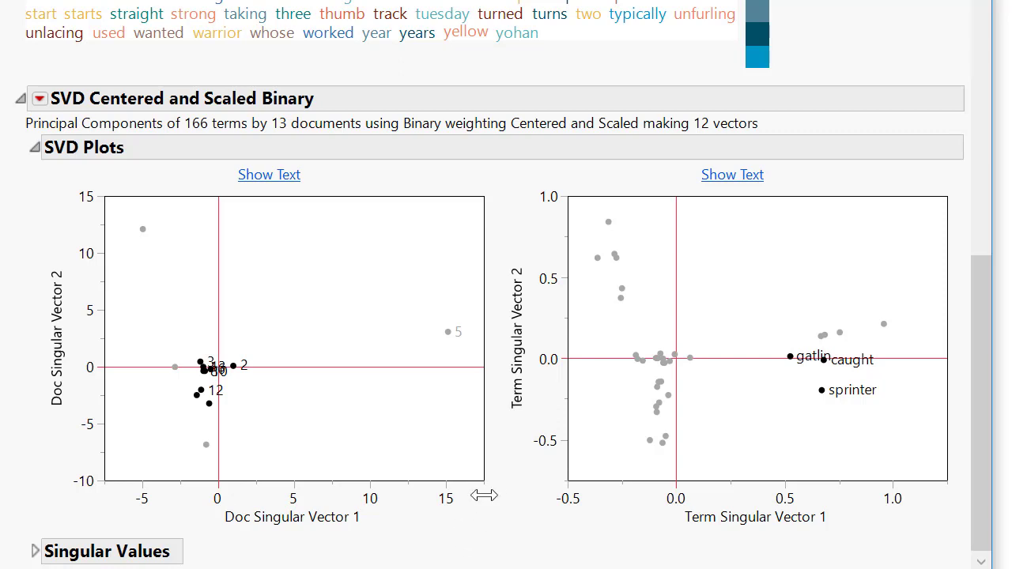
# Collapse the Term and Phrase Lists and Word Cloud sections, keeping the SVD Centered and Scaled Binary section expanded
pyautogui.click(981, 234)
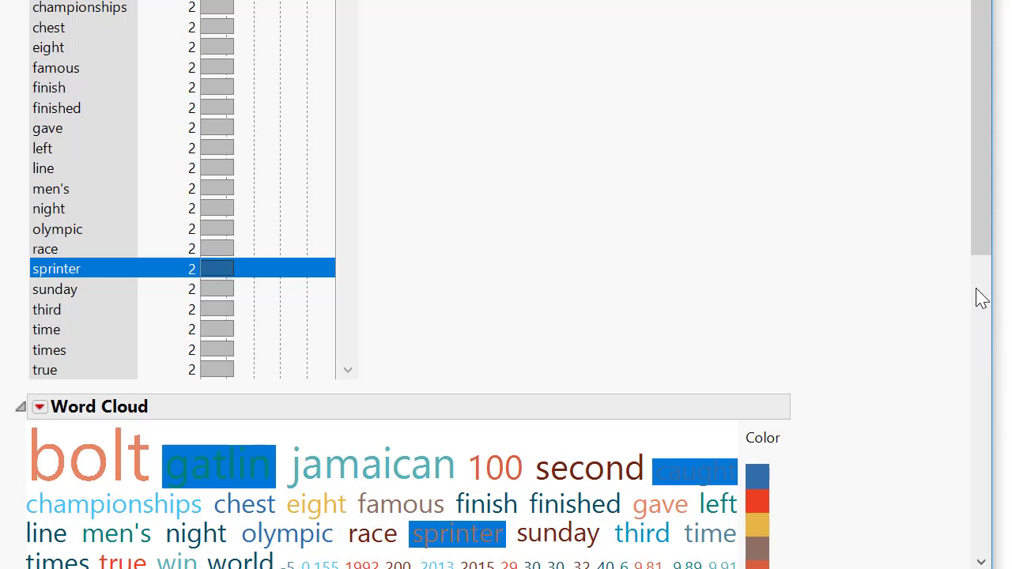
pyautogui.moveTo(991, 162); pyautogui.dragTo(995, 43)
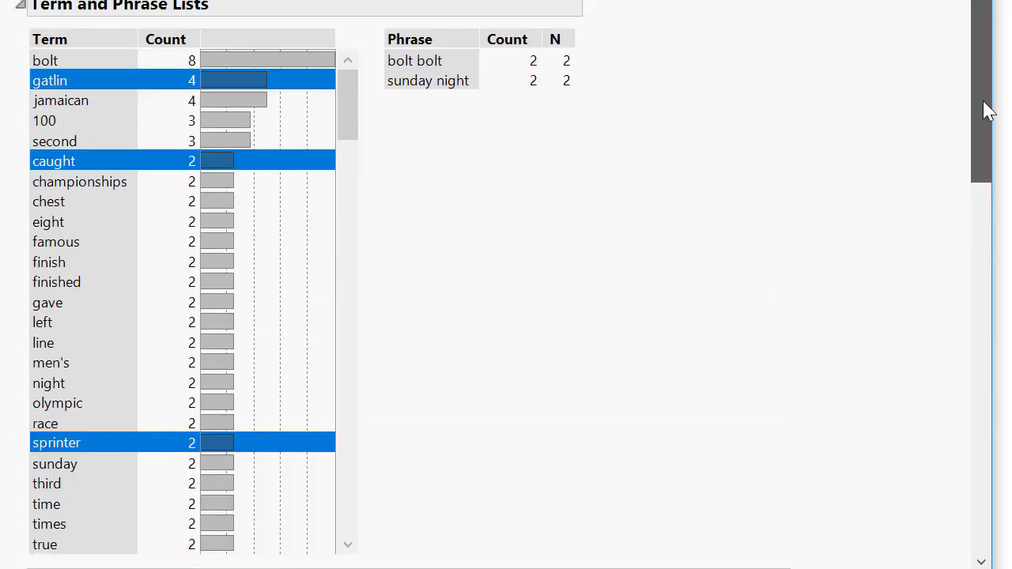
pyautogui.moveTo(988, 111); pyautogui.dragTo(971, 364)
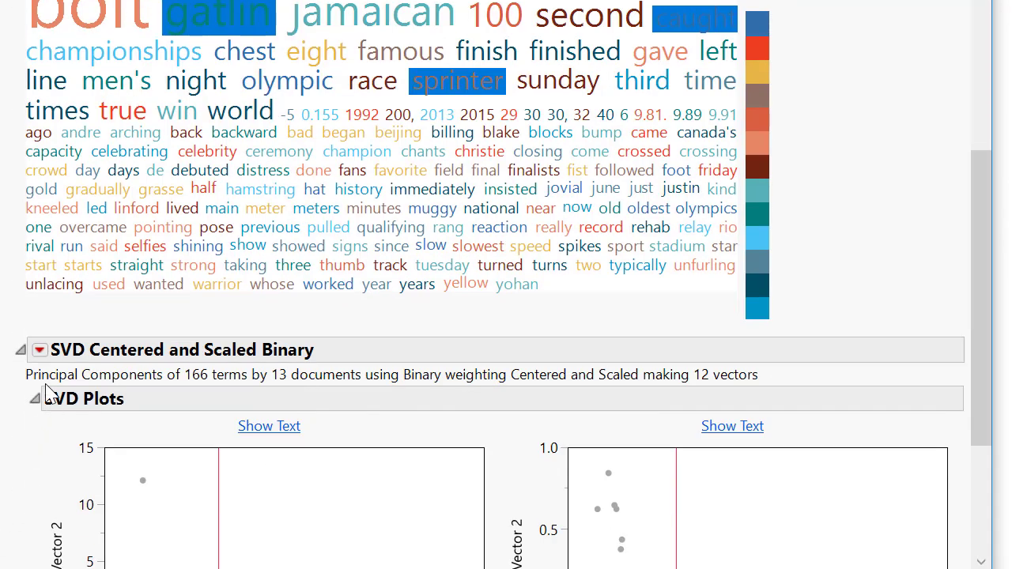
pyautogui.click(21, 350)
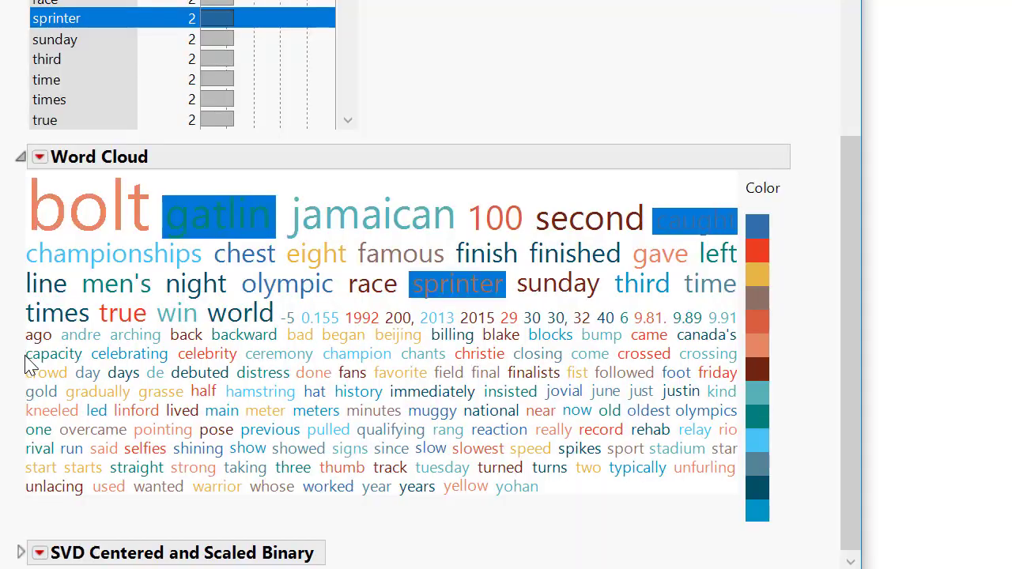
pyautogui.click(20, 156)
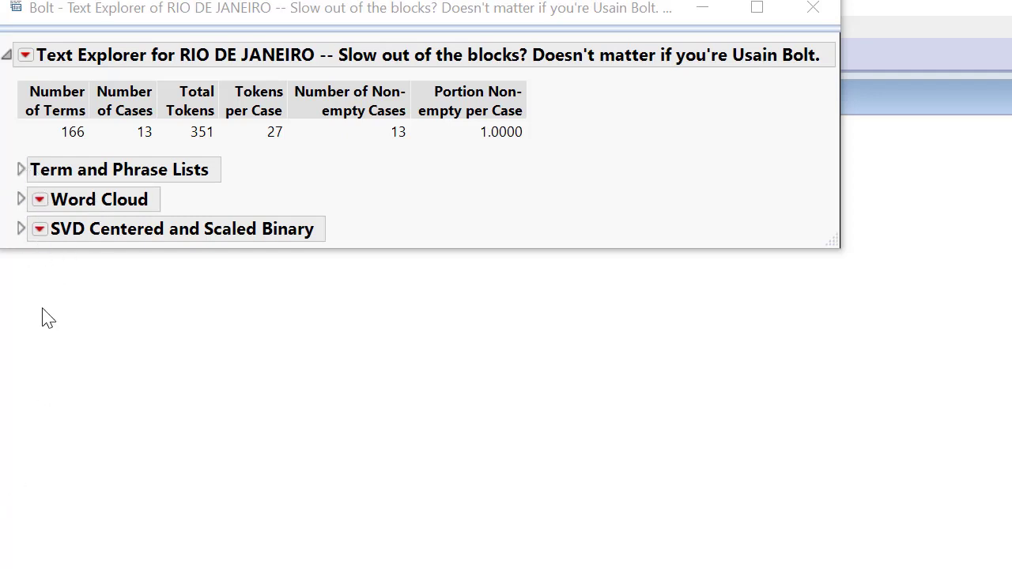
pyautogui.click(21, 230)
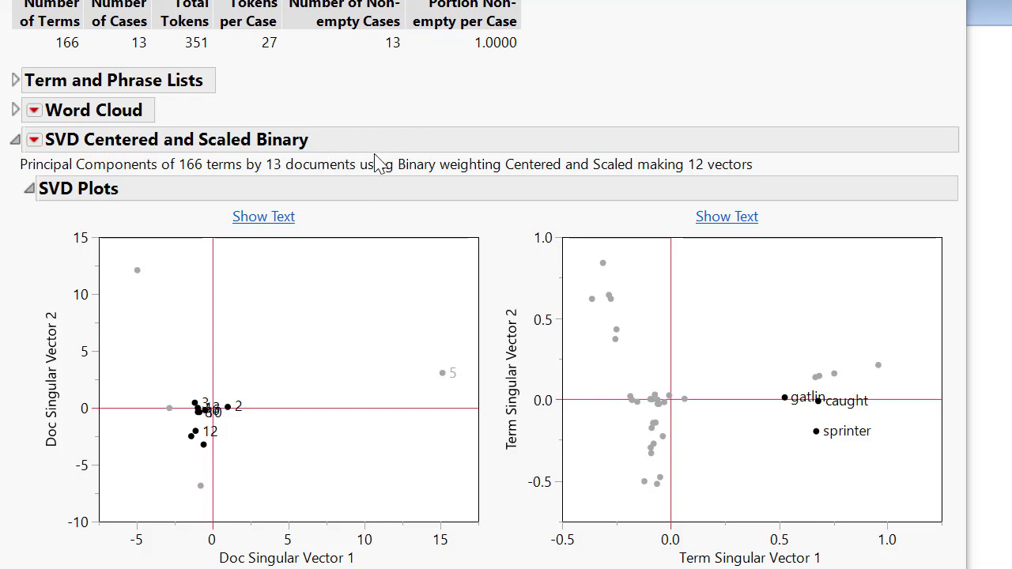
# Run Cluster Terms on the SVD Centered and Scaled Binary analysis and look over the resulting dendrogram
pyautogui.click(33, 140)
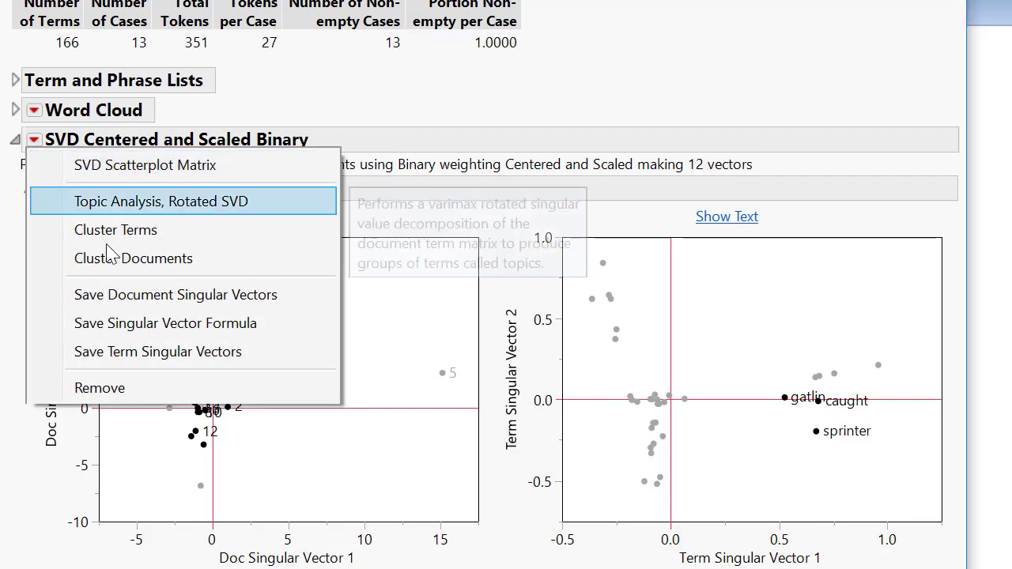
pyautogui.click(163, 229)
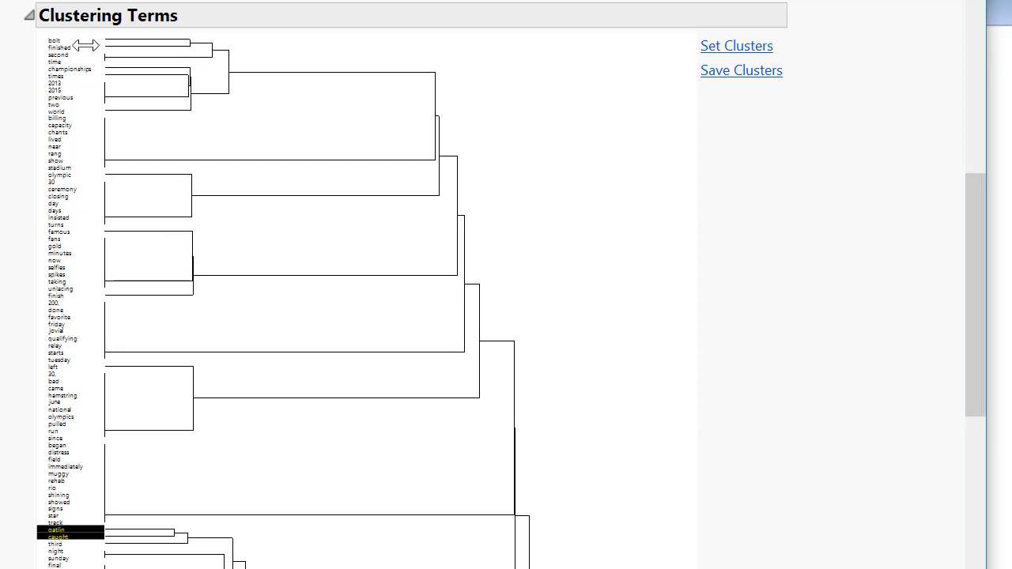
pyautogui.scroll(-4, 588, 443)
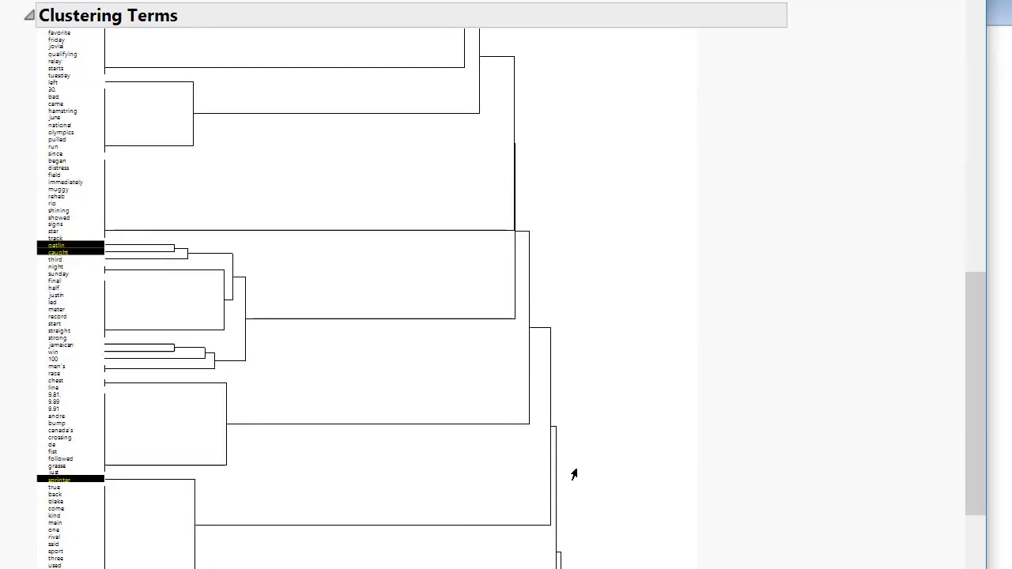
# Set the number of clusters for the term dendrogram to 3
pyautogui.scroll(8, 569, 479)
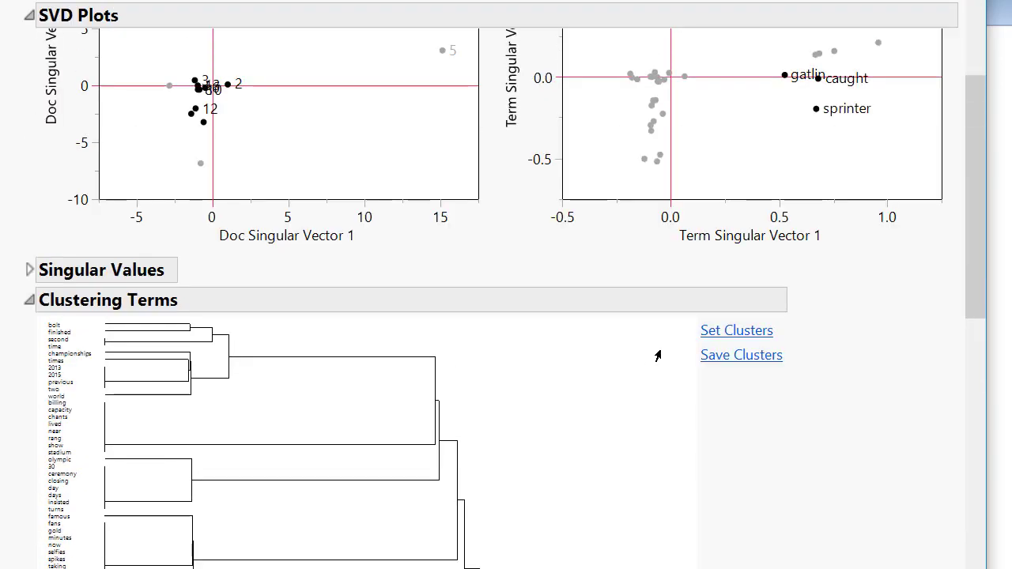
pyautogui.click(735, 332)
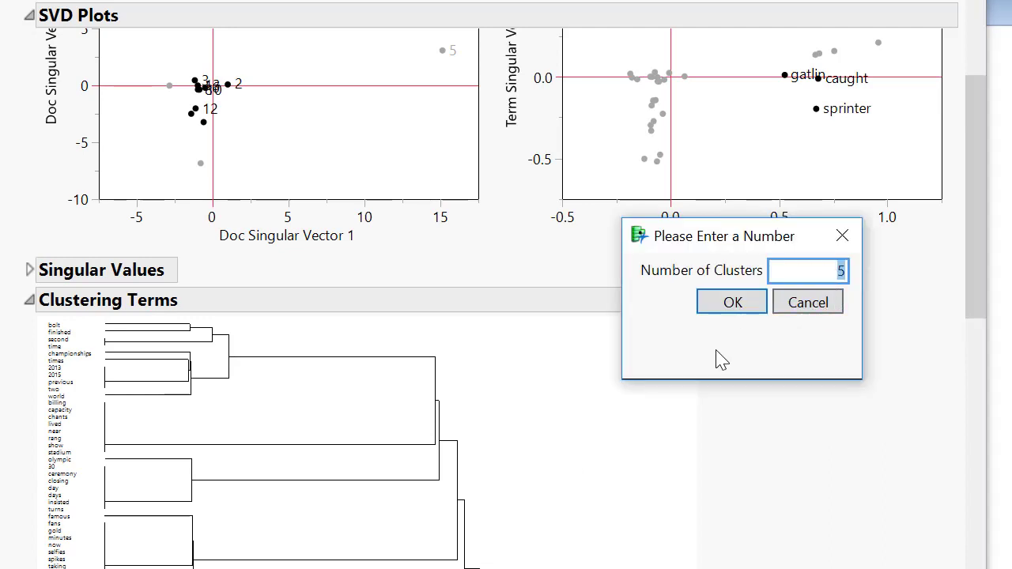
pyautogui.write('3')
pyautogui.click(730, 308)
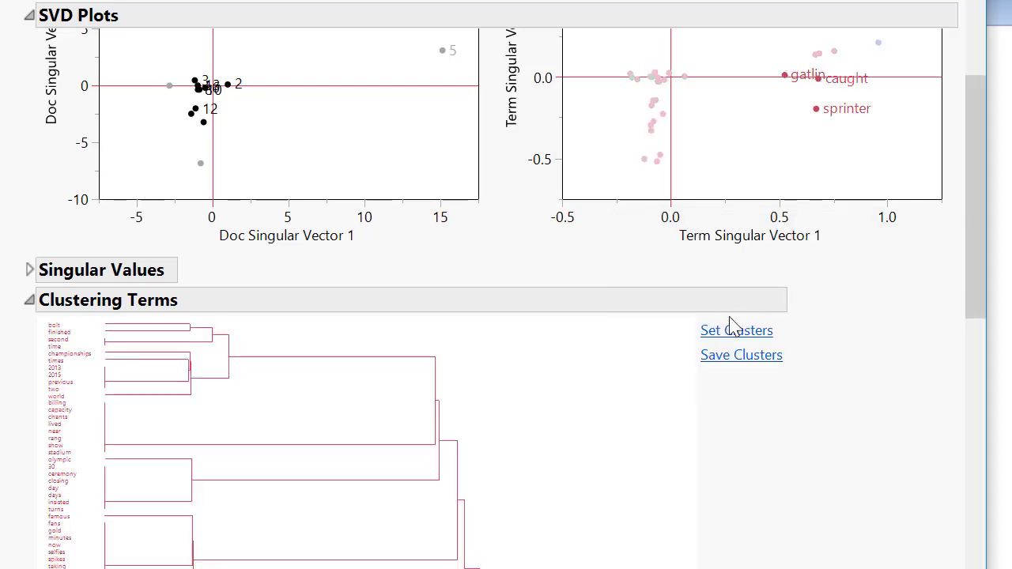
# Select the term "kneeled" in the green cluster of the dendrogram and look through the options available for it
pyautogui.scroll(-15, 517, 472)
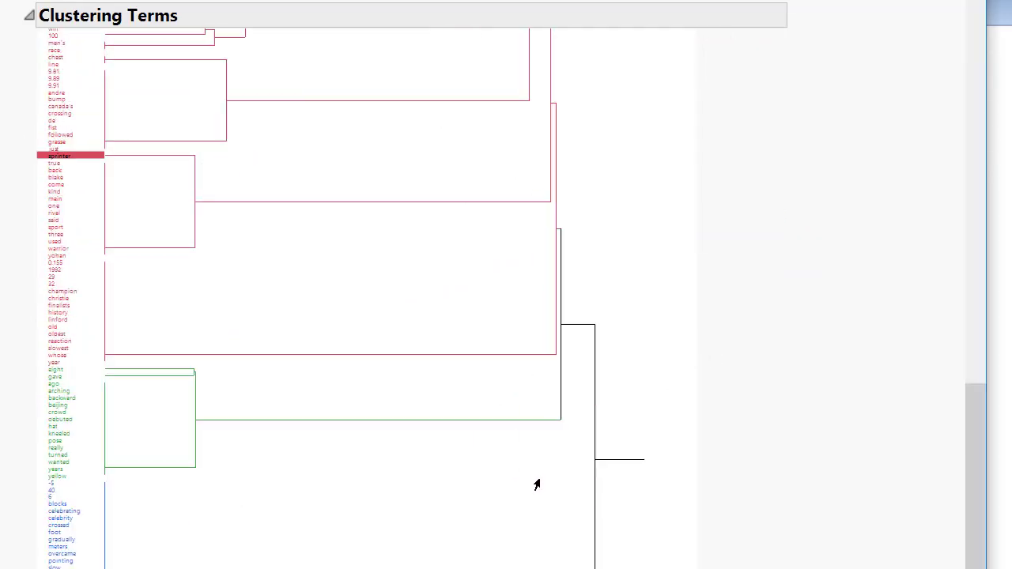
pyautogui.click(60, 433)
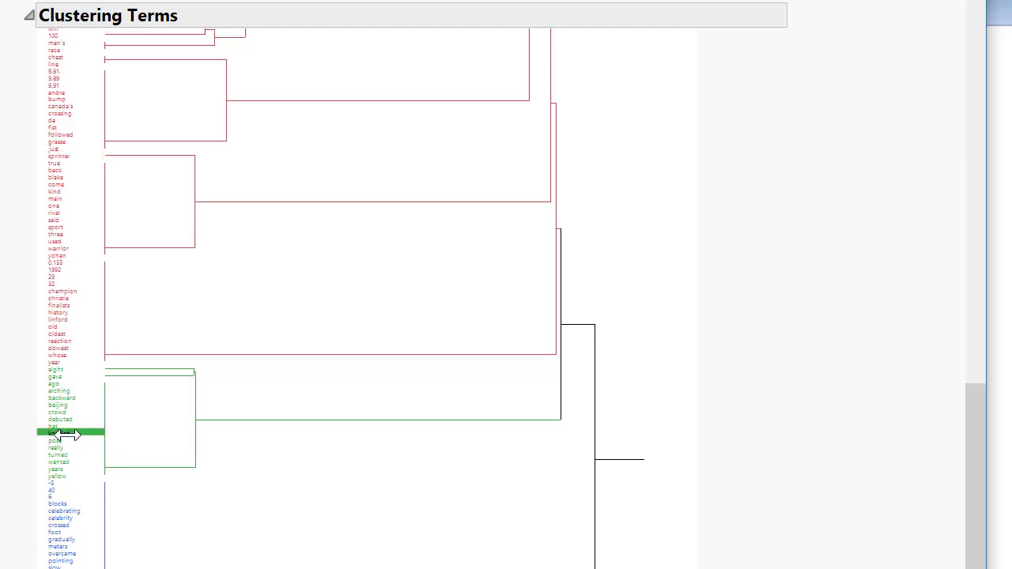
pyautogui.rightClick(64, 433)
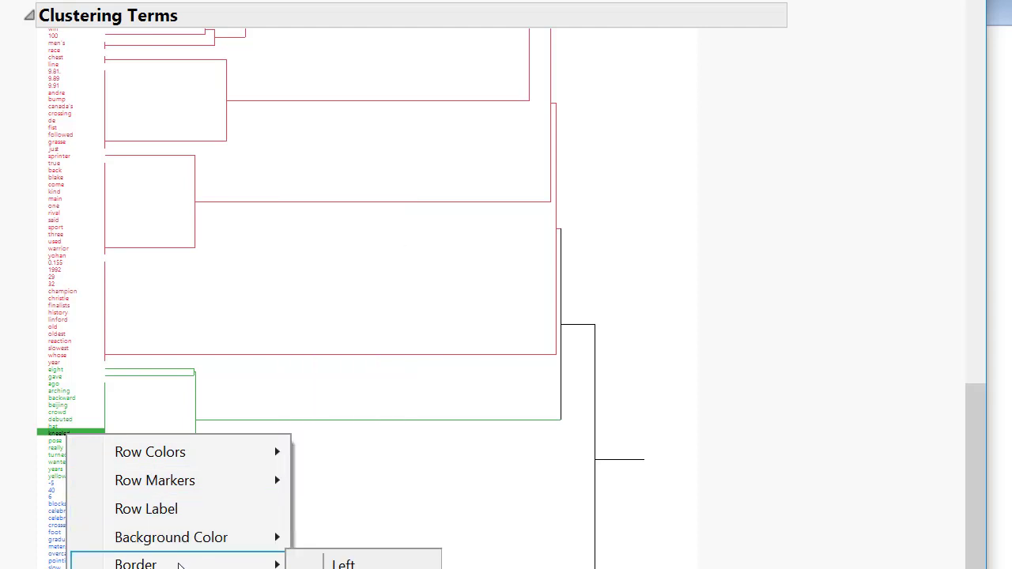
pyautogui.moveTo(181, 568)
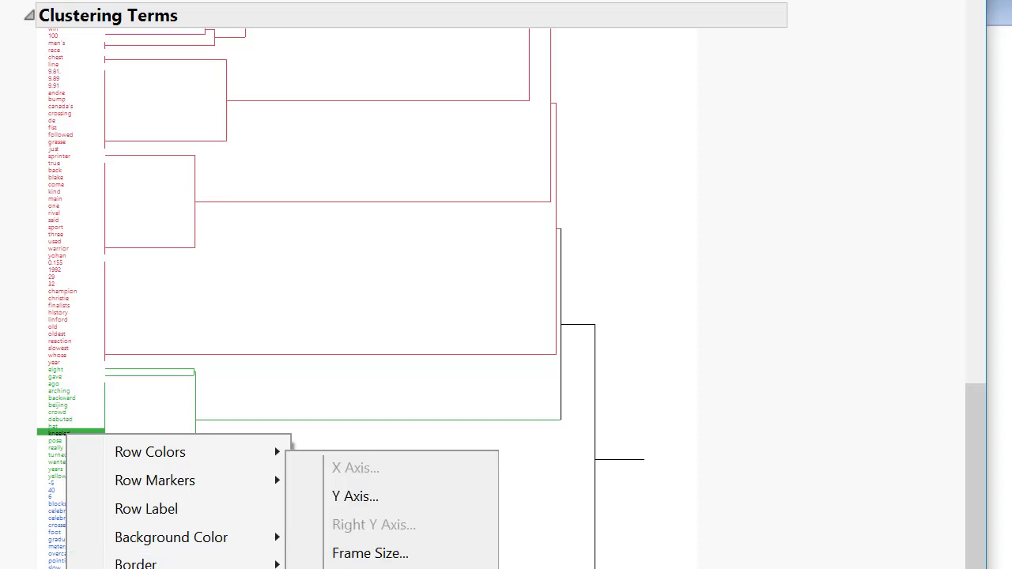
# Set the number of term clusters to 5 and save the clusters to a data table, widening the table window
pyautogui.scroll(5, 506, 317)
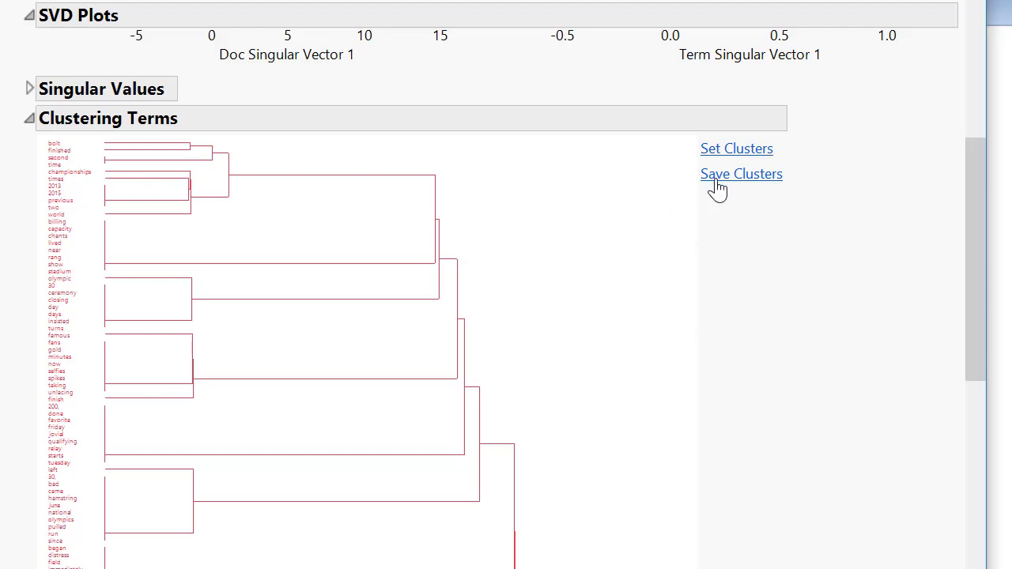
pyautogui.click(748, 151)
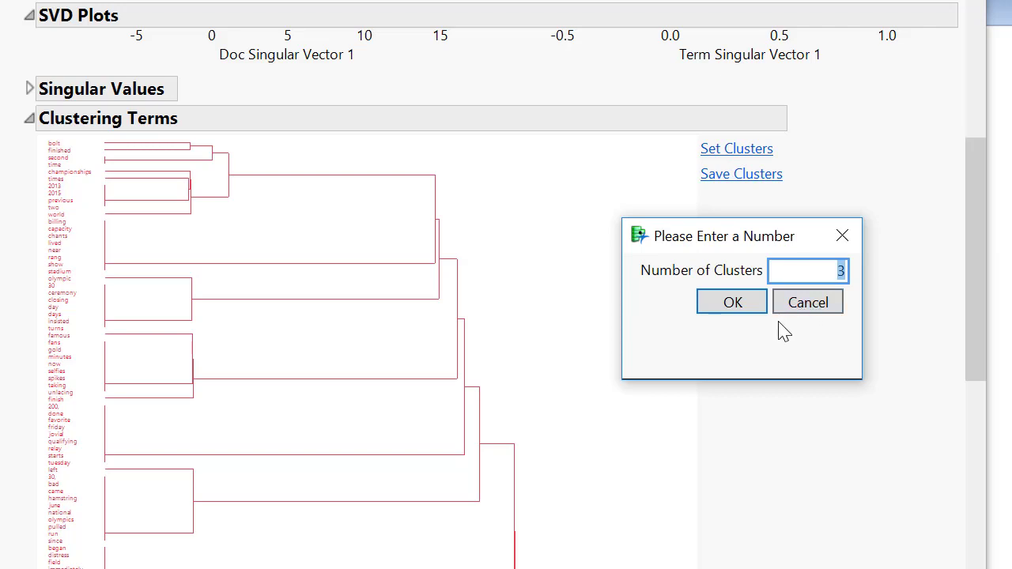
pyautogui.write('5')
pyautogui.click(750, 306)
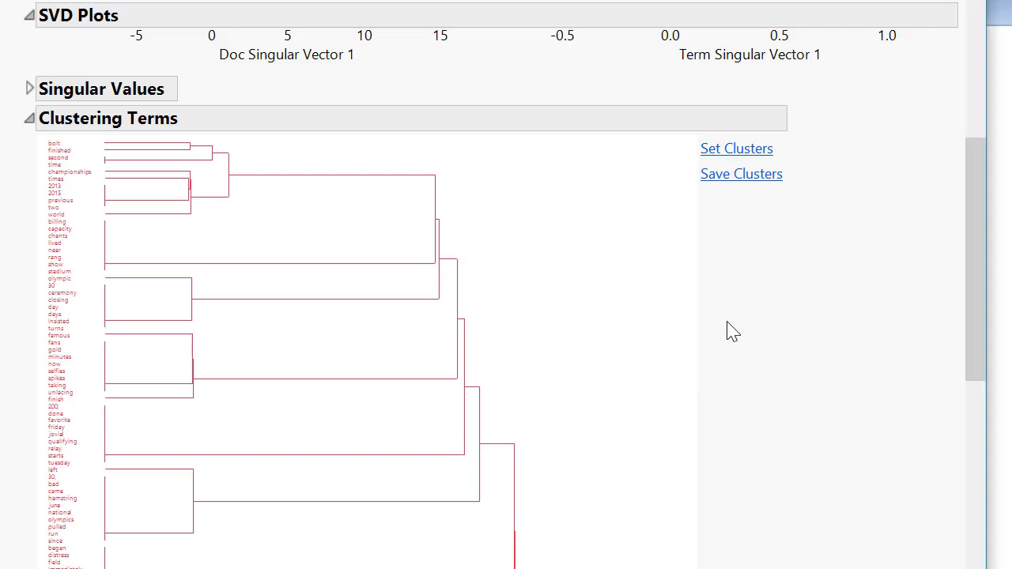
pyautogui.click(747, 175)
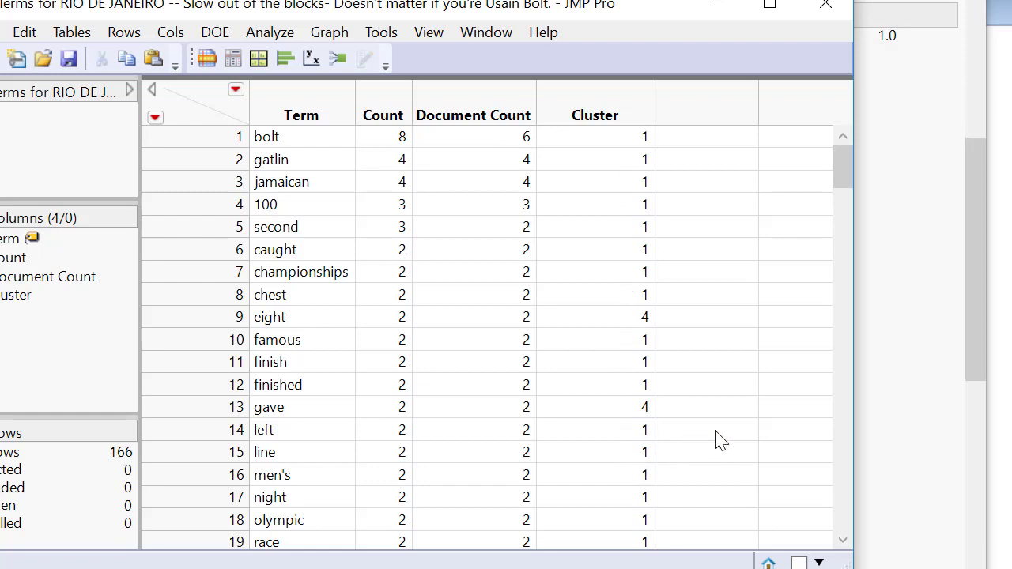
pyautogui.moveTo(848, 568); pyautogui.dragTo(1011, 568)
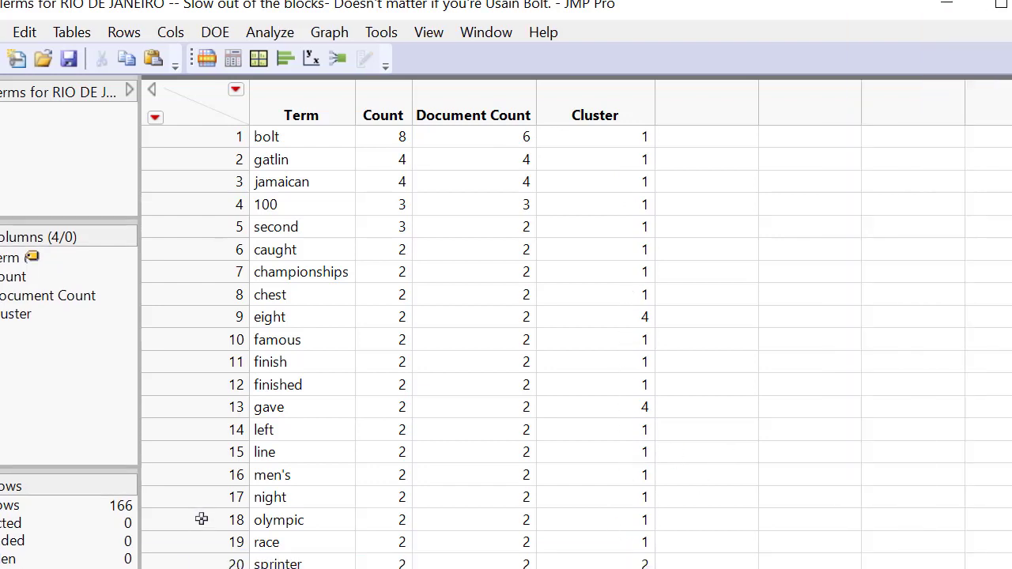